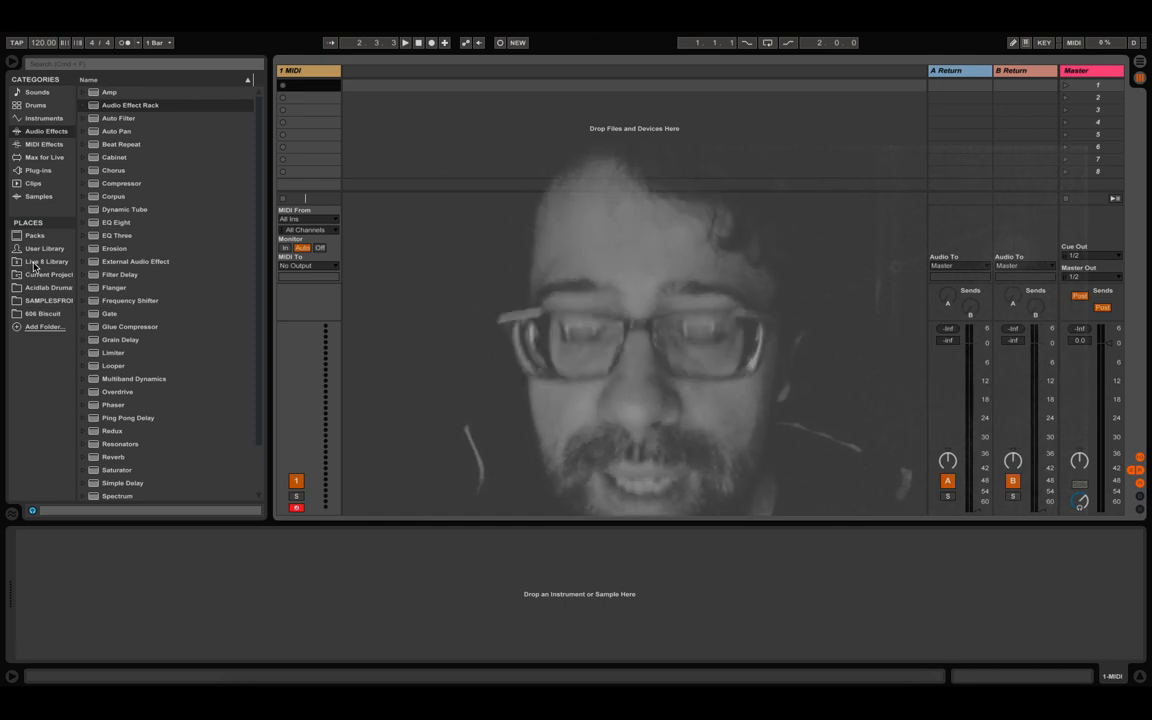
Open the Samples category and audition 00DB samples such as Backbeast_F, Flash, Rotor and Kick_Astrix_style_2
{"action": "left_click", "coordinate": [37, 197]}
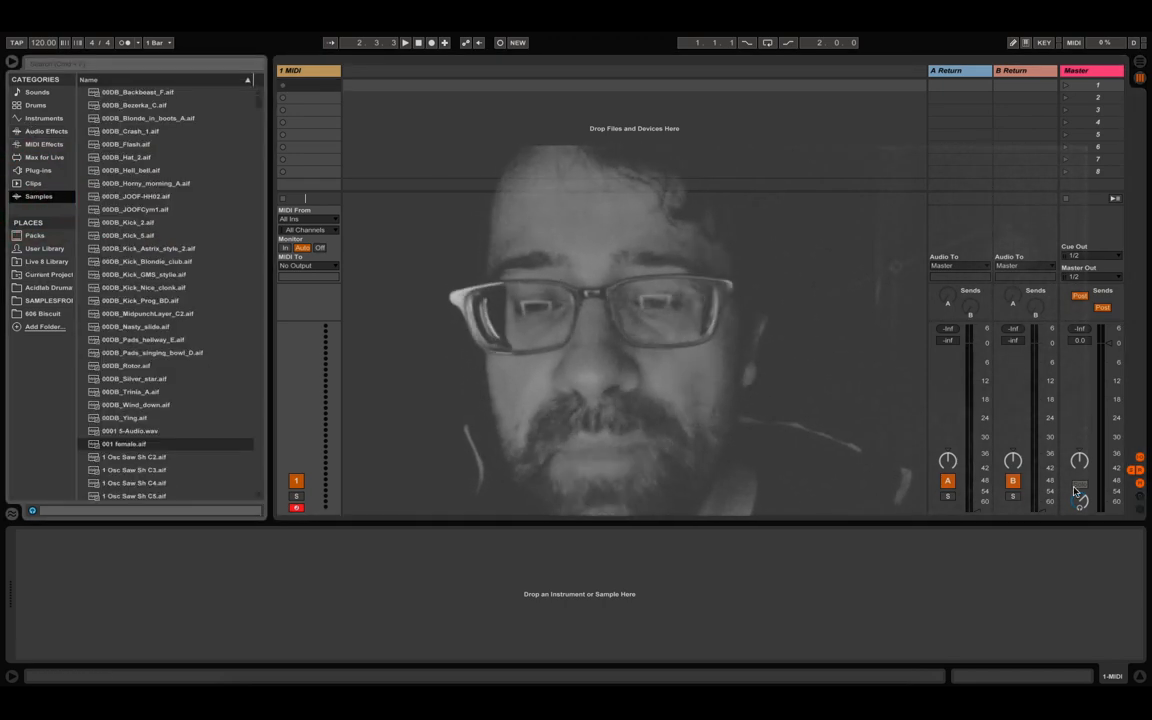
{"action": "left_click", "coordinate": [131, 92]}
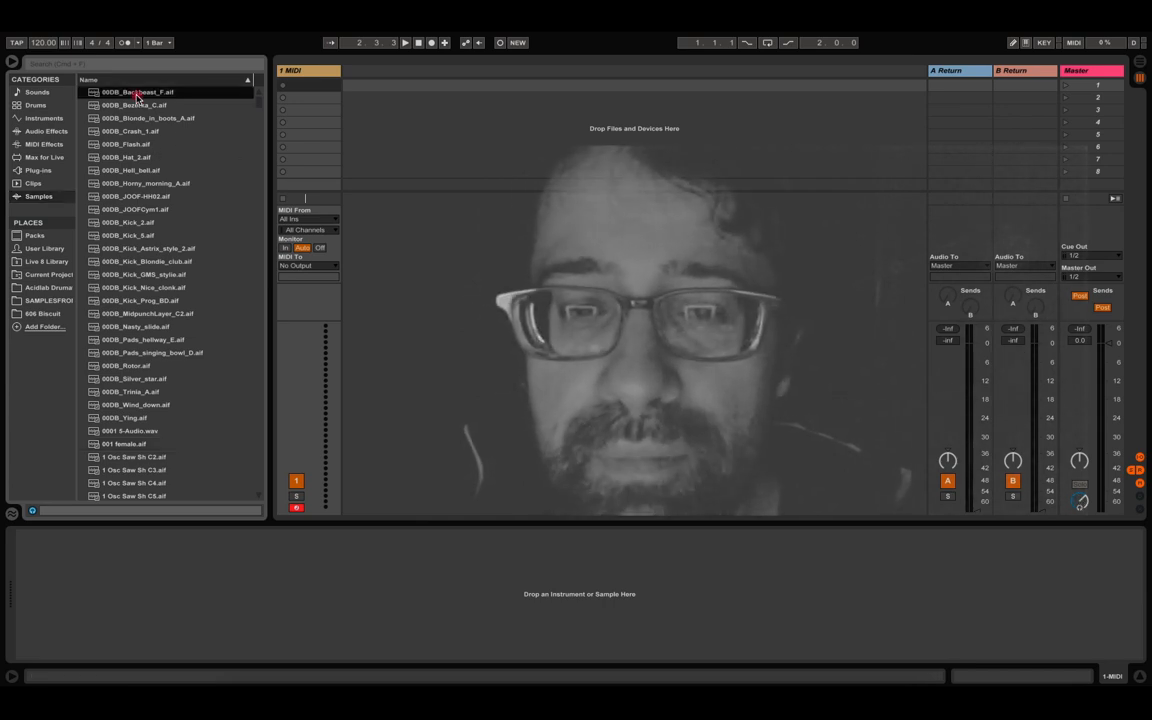
{"action": "left_click", "coordinate": [118, 146]}
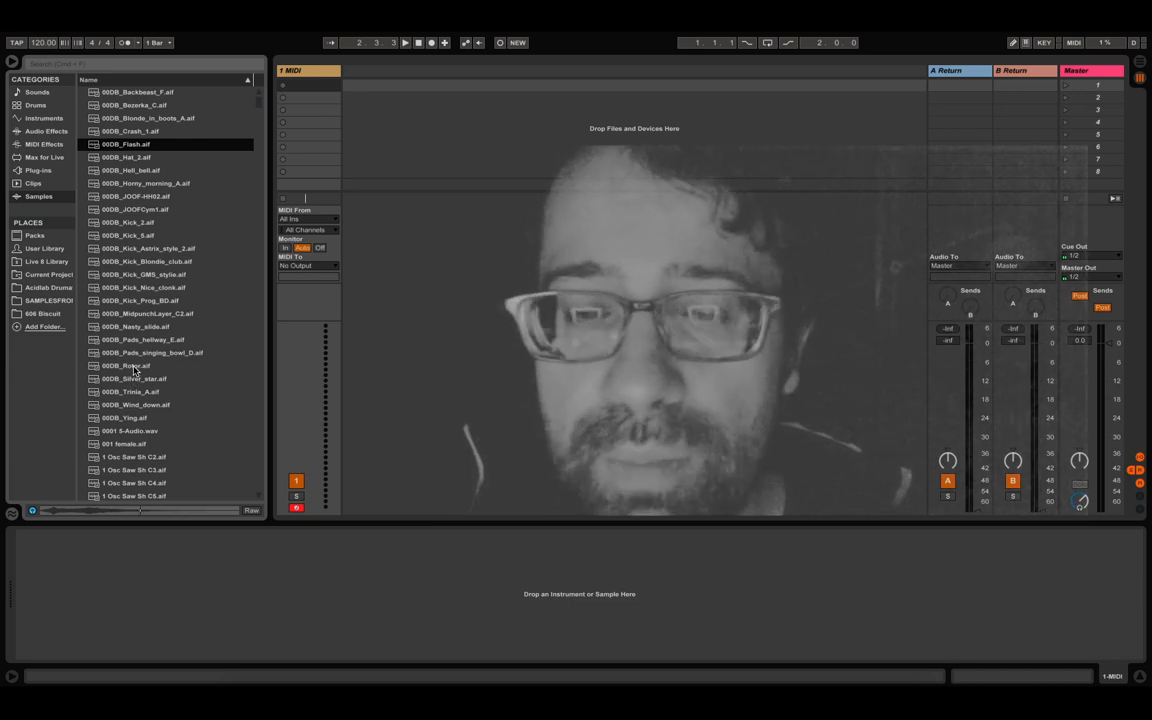
{"action": "left_click", "coordinate": [134, 367]}
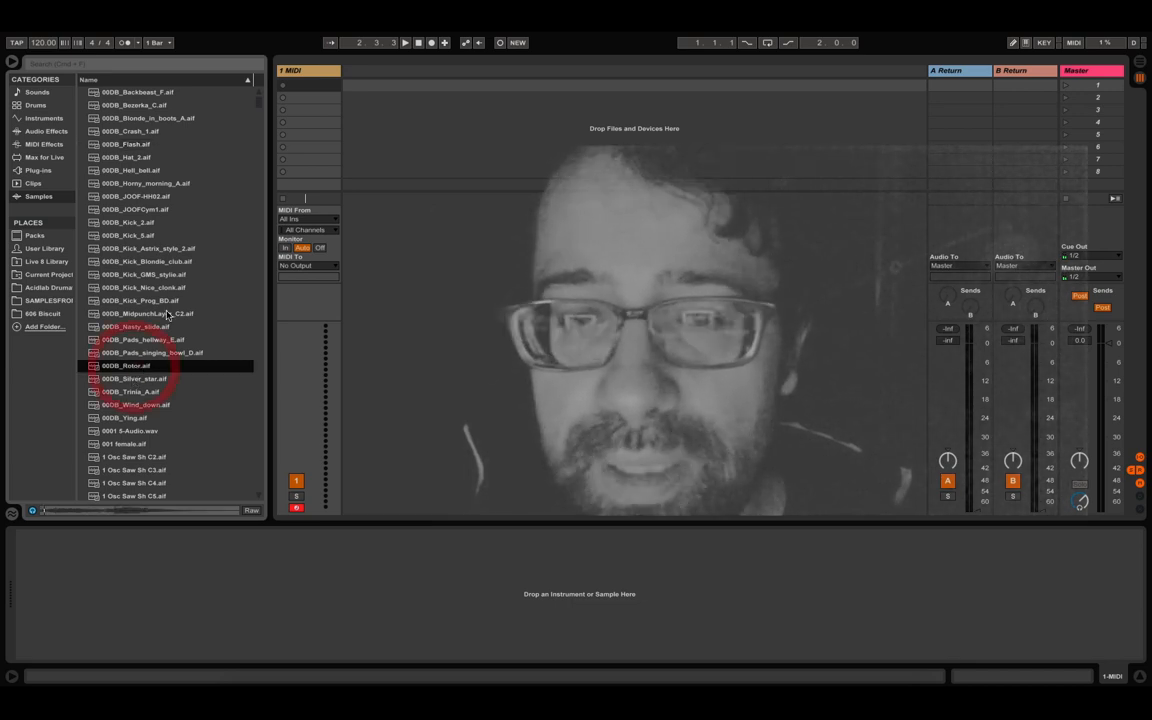
{"action": "left_click", "coordinate": [150, 249]}
Browse further through the sample list and audition entries such as 80-Saw Vs Squares-Stac and 80-Saw Vs Squares-Sus
{"action": "scroll", "coordinate": [158, 265], "scroll_direction": "down", "scroll_amount": 10}
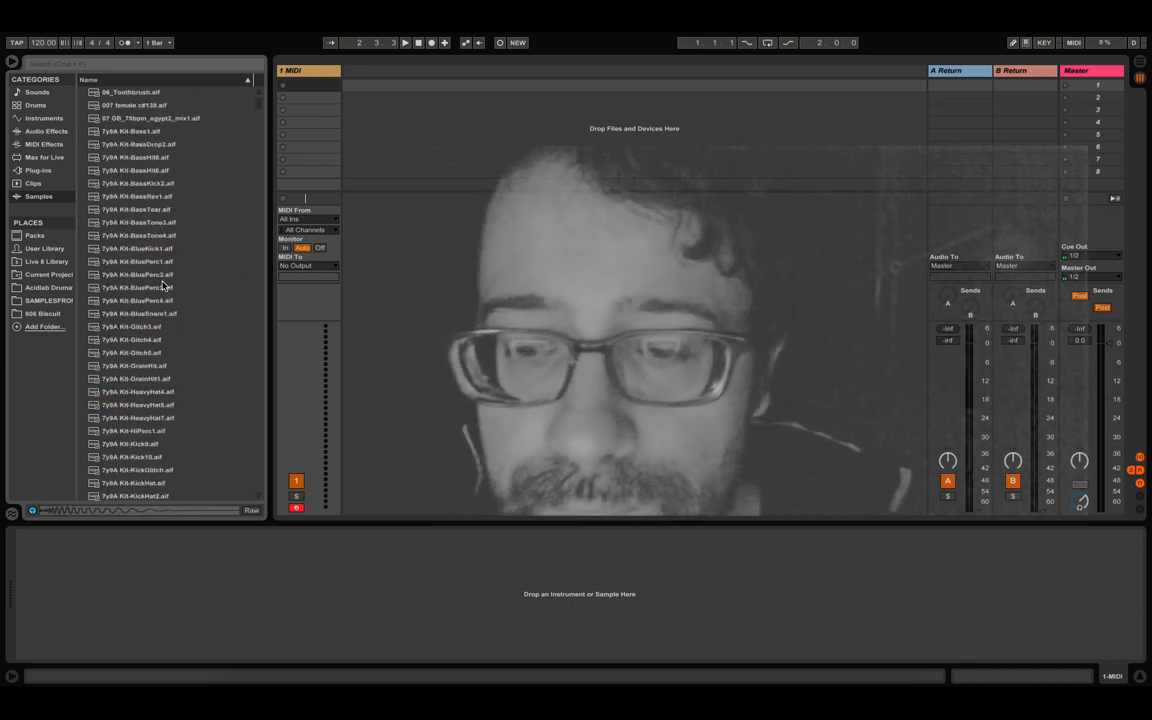
{"action": "scroll", "coordinate": [158, 289], "scroll_direction": "down", "scroll_amount": 10}
{"action": "left_click", "coordinate": [138, 301]}
{"action": "scroll", "coordinate": [151, 306], "scroll_direction": "down", "scroll_amount": 5}
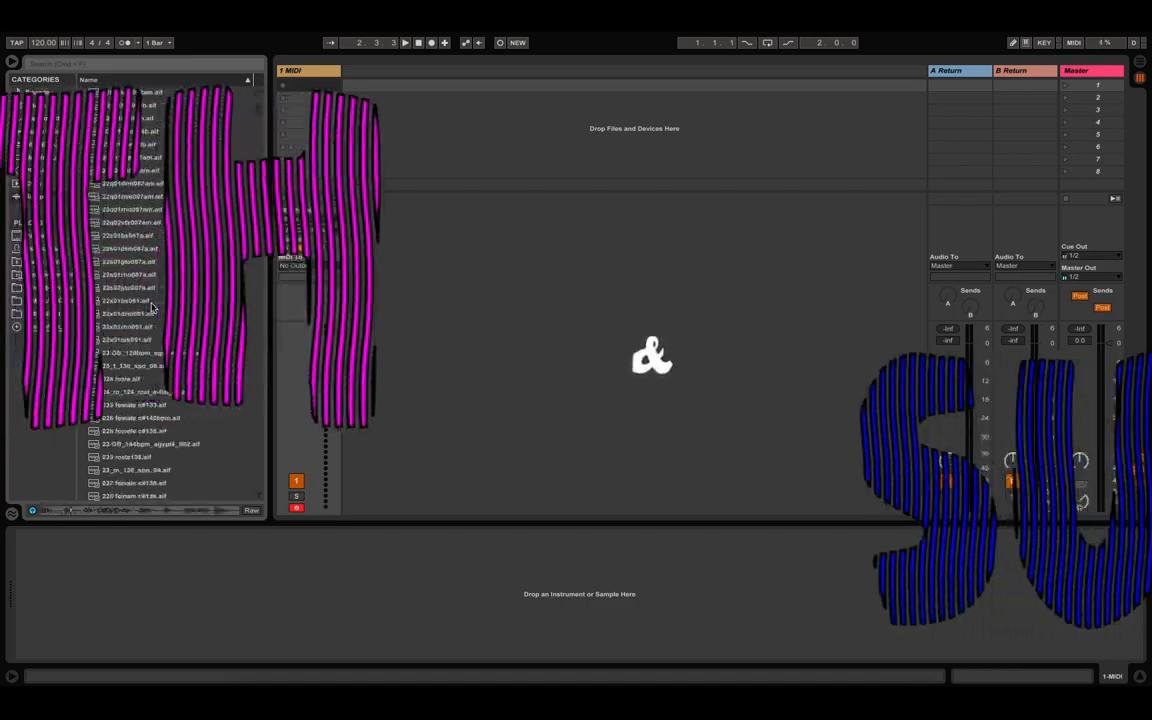
{"action": "scroll", "coordinate": [150, 300], "scroll_direction": "down", "scroll_amount": 10}
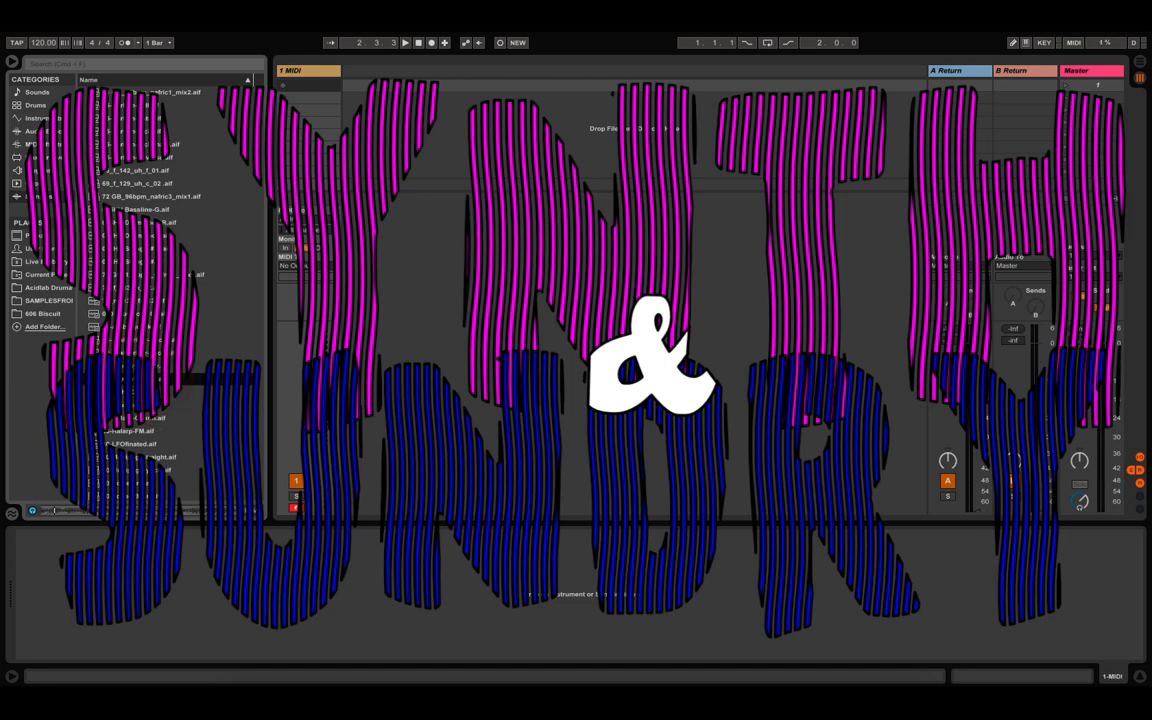
{"action": "scroll", "coordinate": [150, 392], "scroll_direction": "down", "scroll_amount": 5}
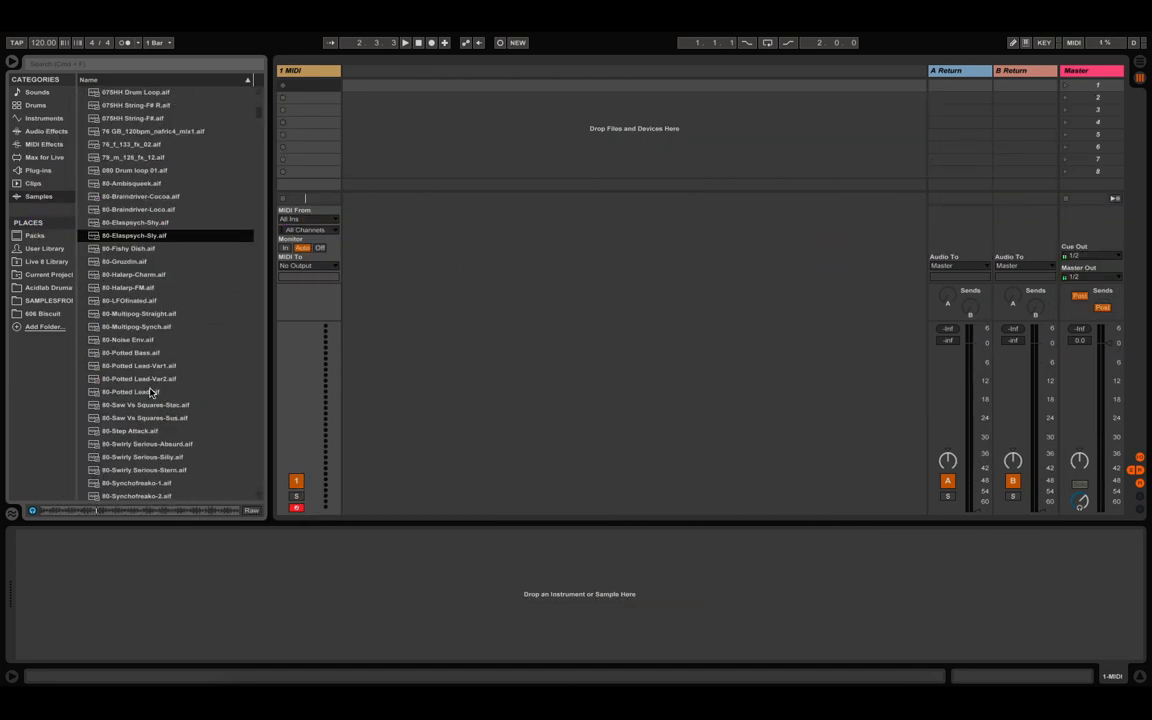
{"action": "scroll", "coordinate": [150, 392], "scroll_direction": "down", "scroll_amount": 1}
{"action": "left_click", "coordinate": [142, 380]}
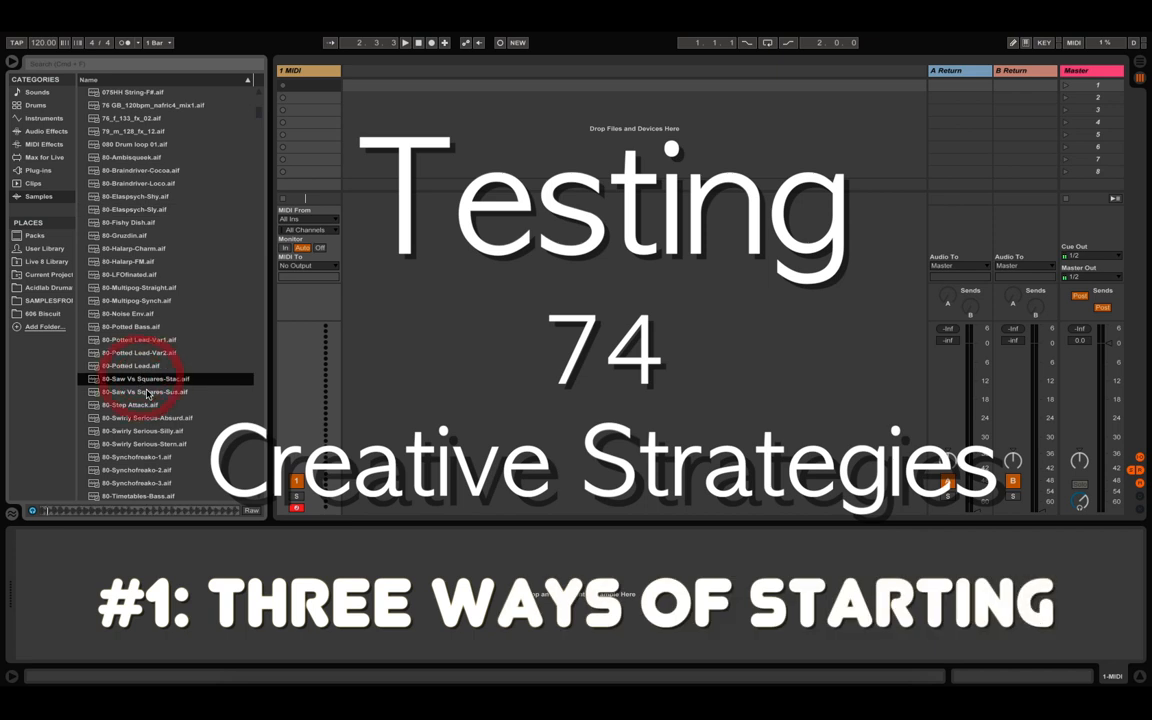
{"action": "left_click", "coordinate": [147, 392]}
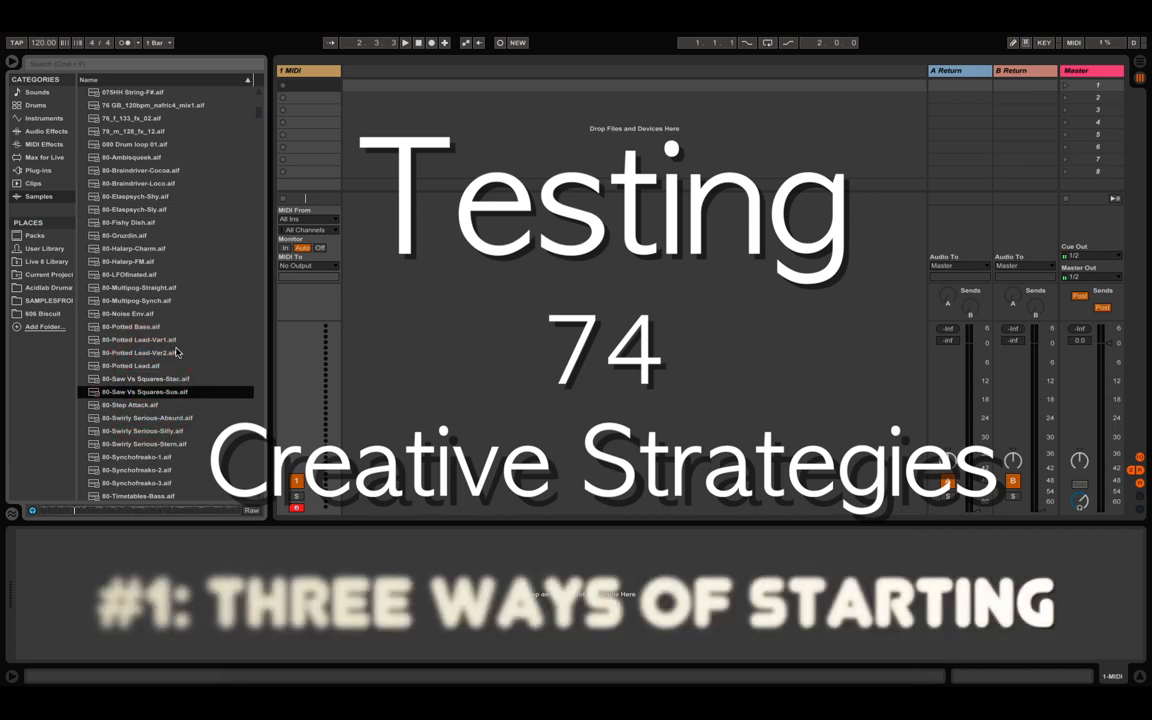
Audition 80-Wiley and the 80N 95bpm samples: Ac Piano Down, Acoustic Piano, Drumloop, Epiano and Jazz Guitar
{"action": "scroll", "coordinate": [181, 362], "scroll_direction": "down", "scroll_amount": 7}
{"action": "left_click", "coordinate": [122, 432]}
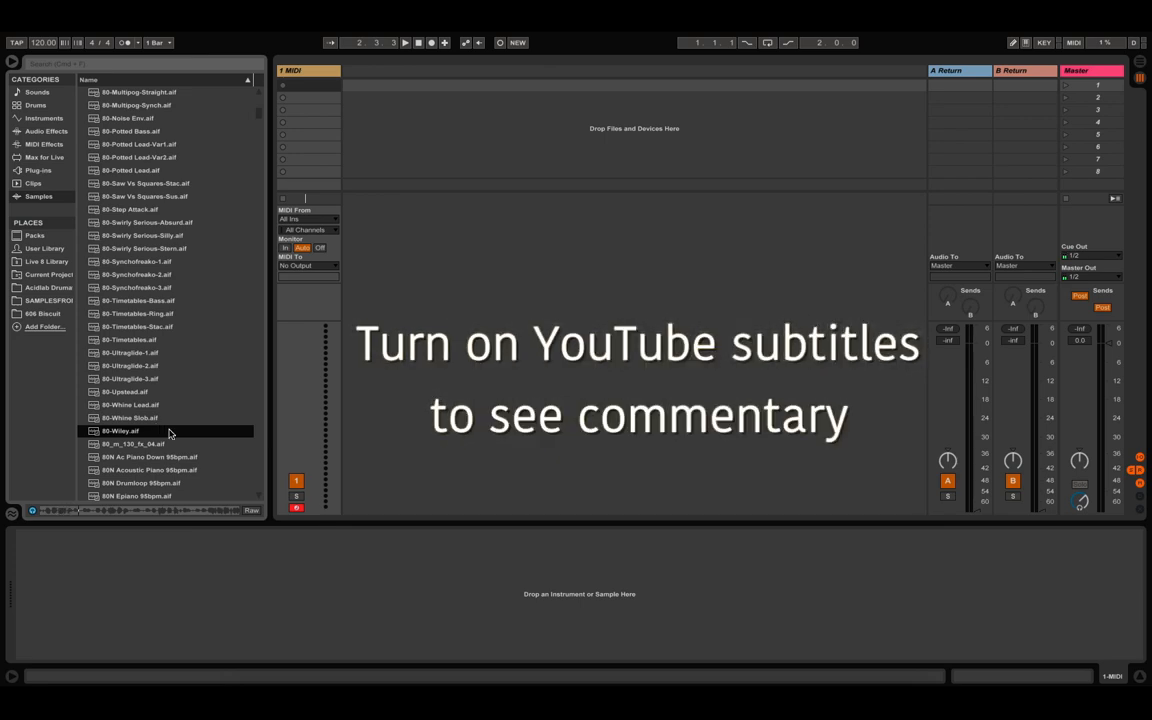
{"action": "scroll", "coordinate": [164, 431], "scroll_direction": "down", "scroll_amount": 1}
{"action": "left_click", "coordinate": [163, 432]}
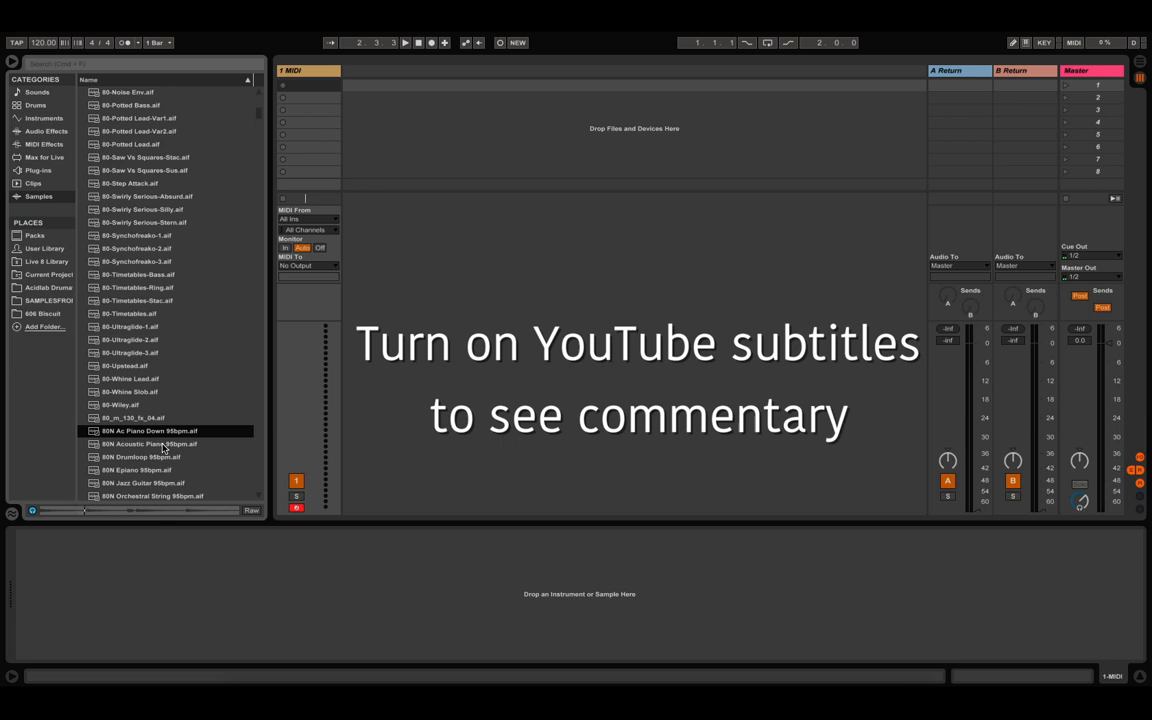
{"action": "left_click", "coordinate": [161, 446]}
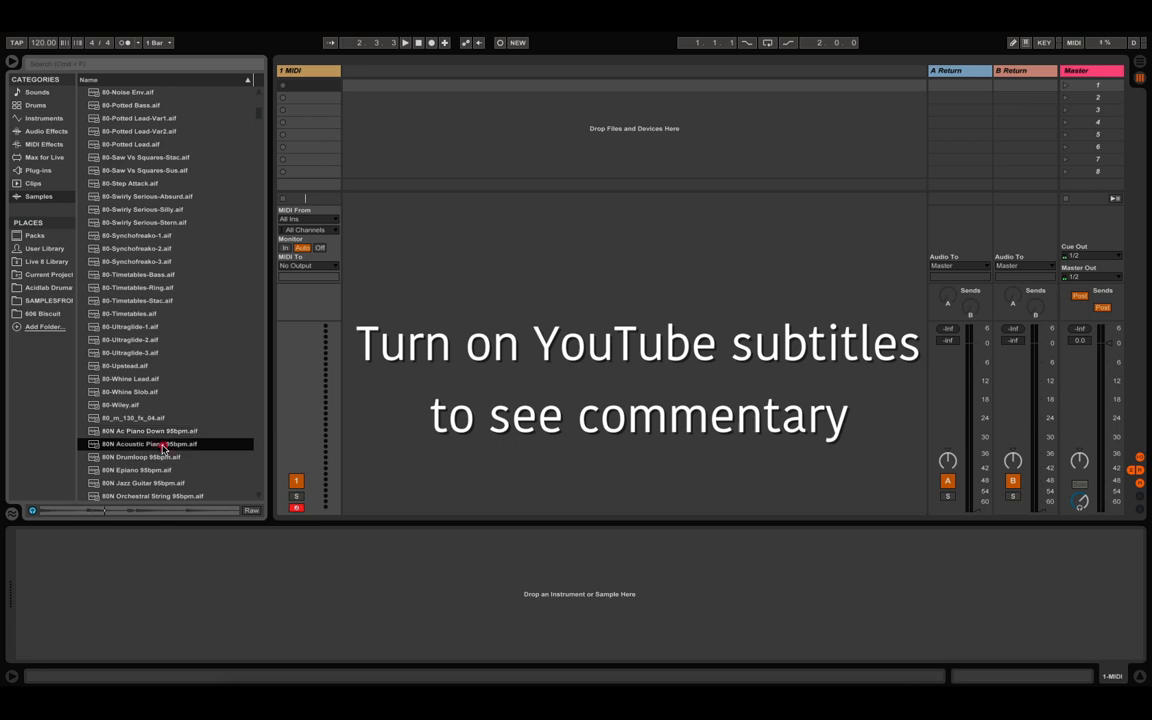
{"action": "left_click", "coordinate": [154, 459]}
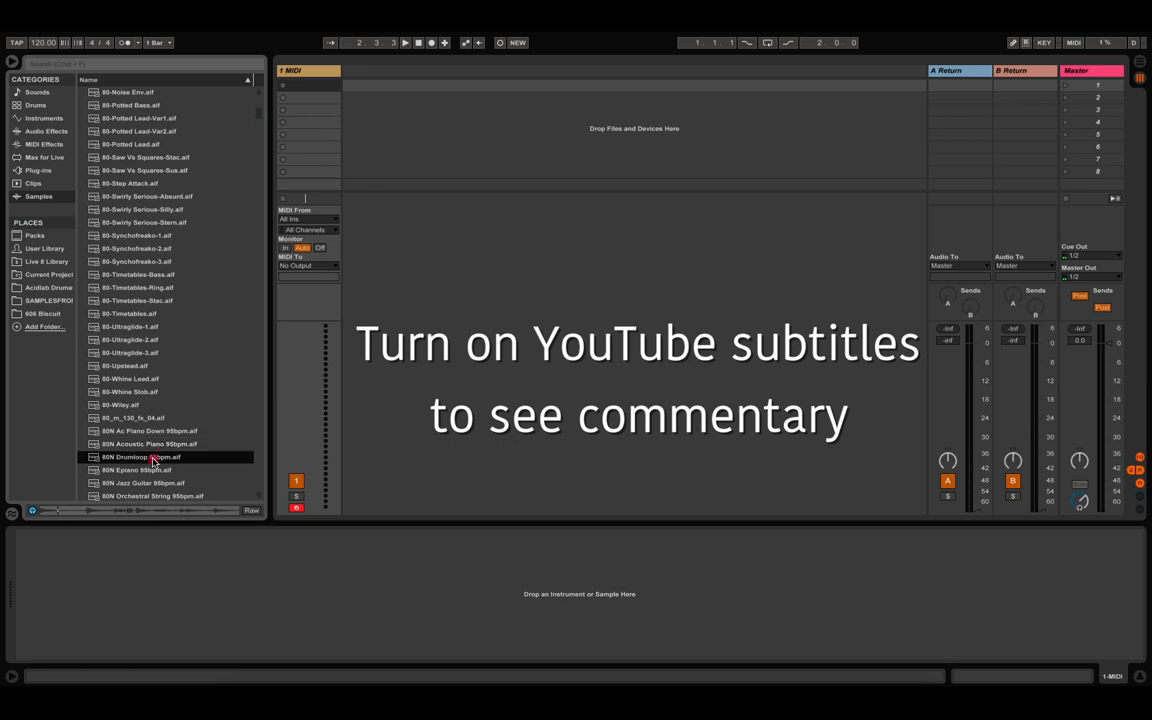
{"action": "left_click", "coordinate": [152, 447]}
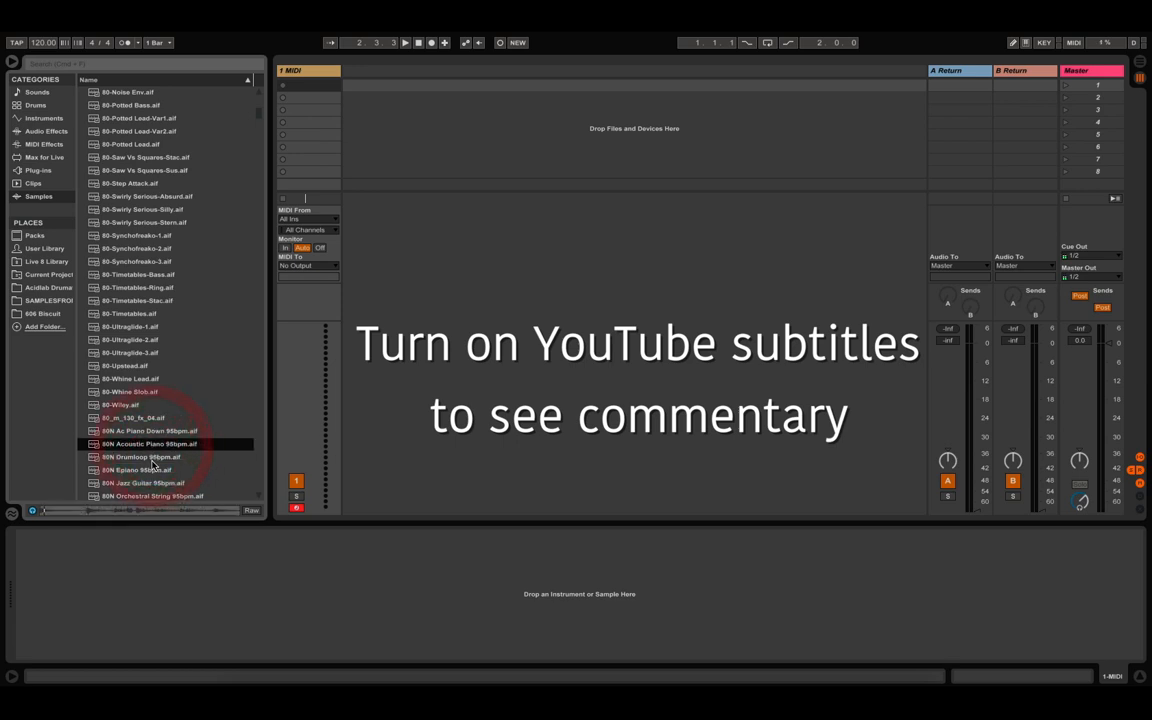
{"action": "left_click", "coordinate": [154, 471]}
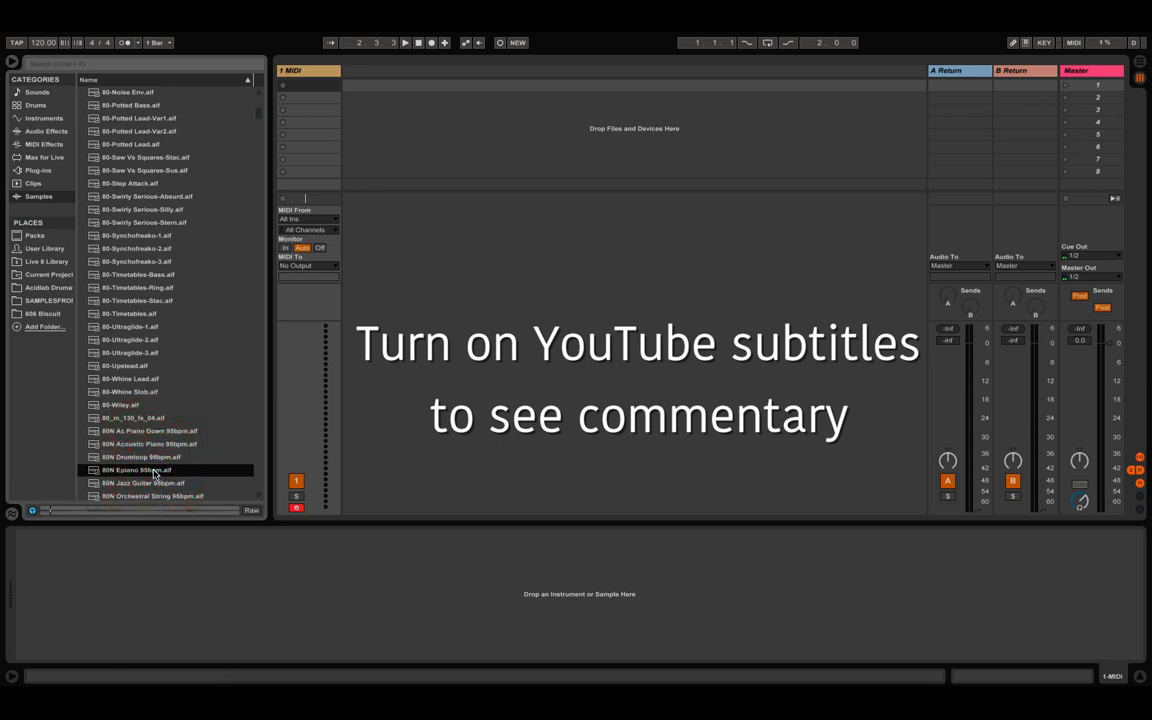
{"action": "left_click", "coordinate": [155, 484]}
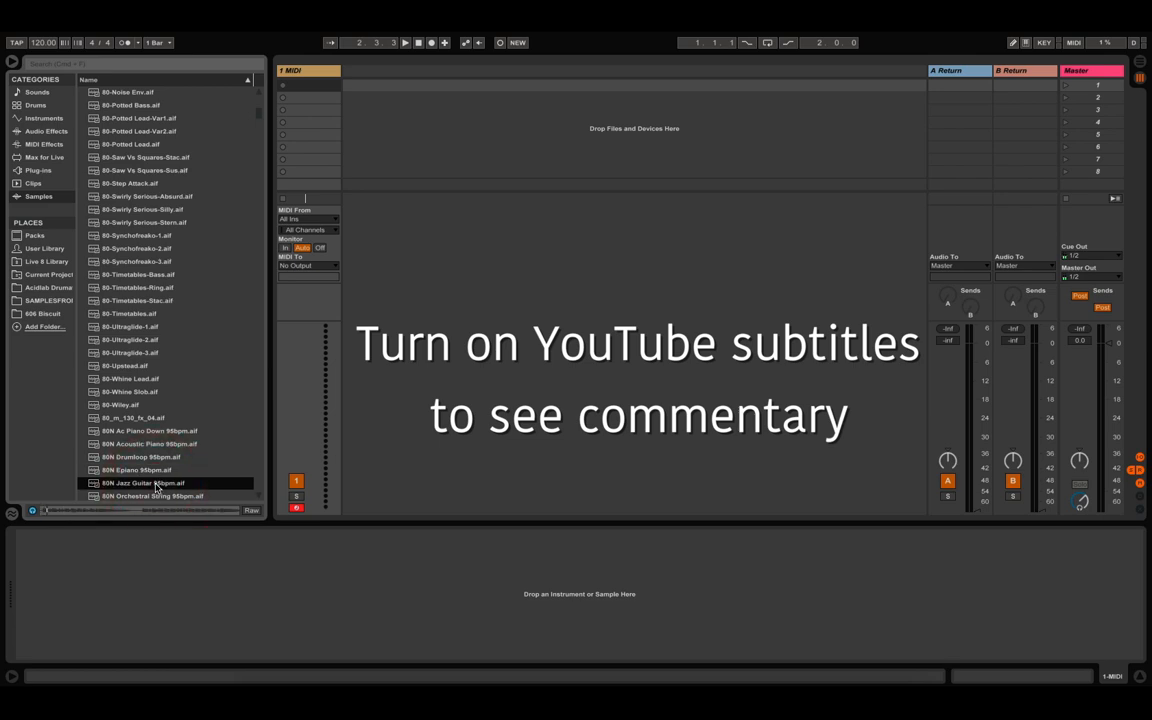
Audition 80N Steel Guitar 95bpm and 90-Wavescalpel while continuing down the sample list
{"action": "scroll", "coordinate": [162, 451], "scroll_direction": "down", "scroll_amount": 3}
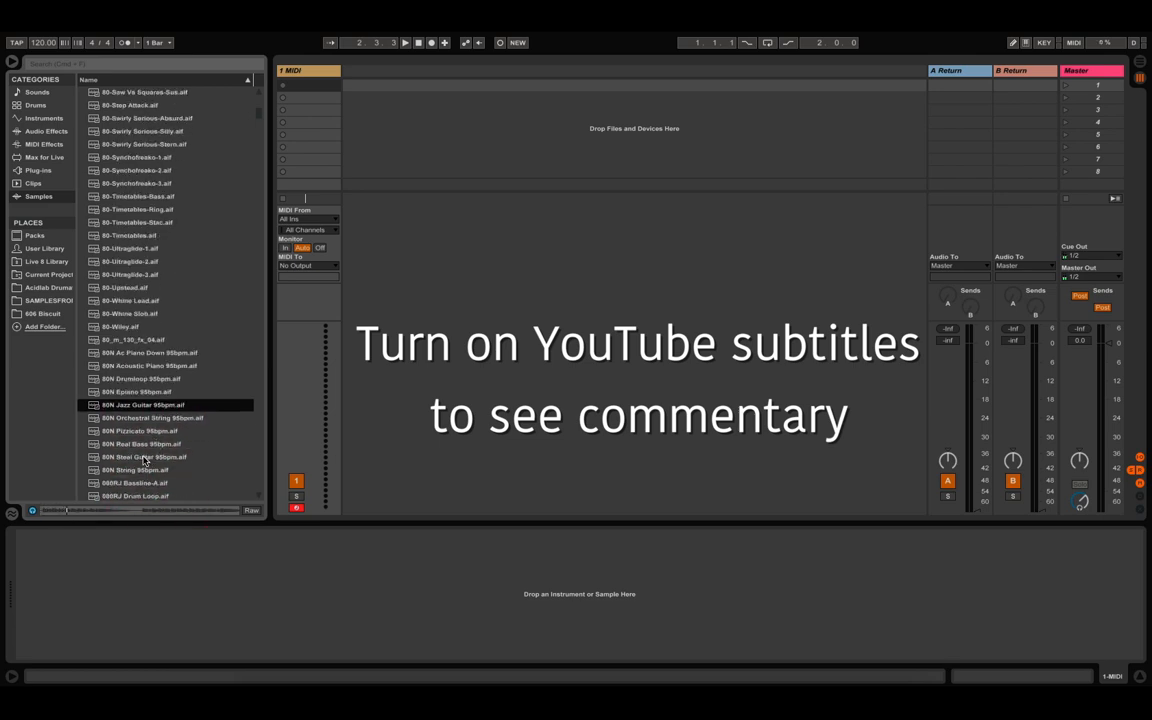
{"action": "left_click", "coordinate": [145, 460]}
{"action": "scroll", "coordinate": [160, 420], "scroll_direction": "down", "scroll_amount": 10}
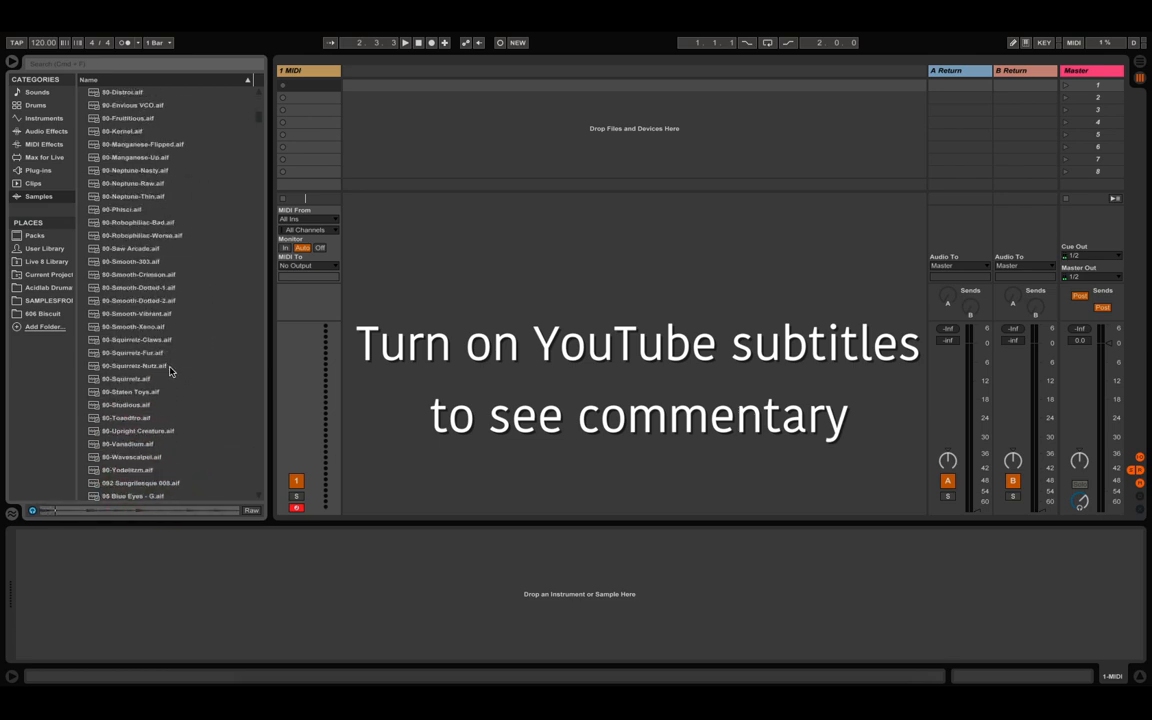
{"action": "left_click", "coordinate": [137, 458]}
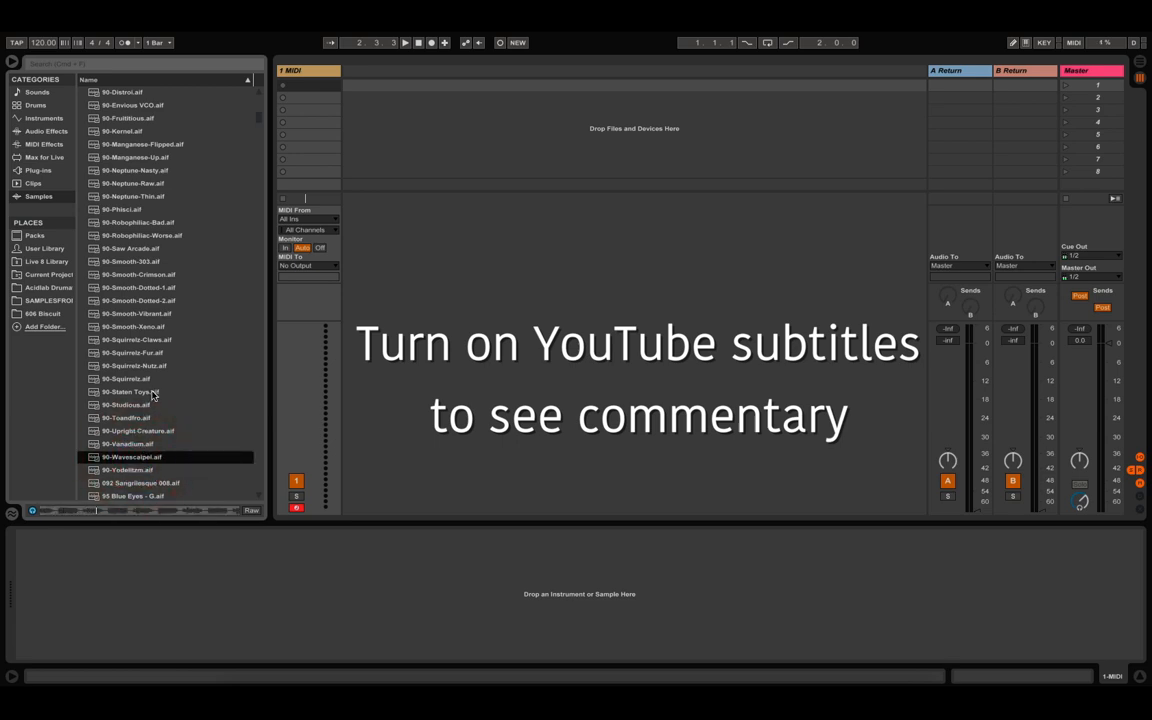
{"action": "scroll", "coordinate": [152, 395], "scroll_direction": "down", "scroll_amount": 10}
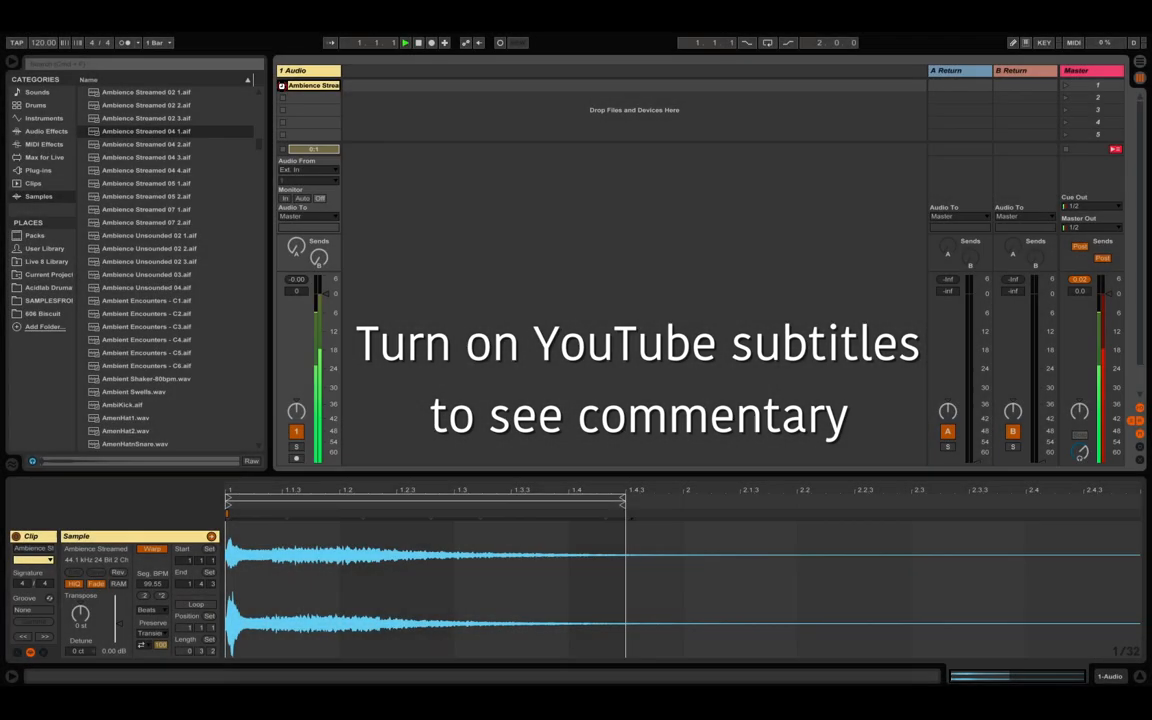
Launch the Ambience Streamed clip, enable its loop and relaunch it so it plays continuously
{"action": "left_click", "coordinate": [283, 85]}
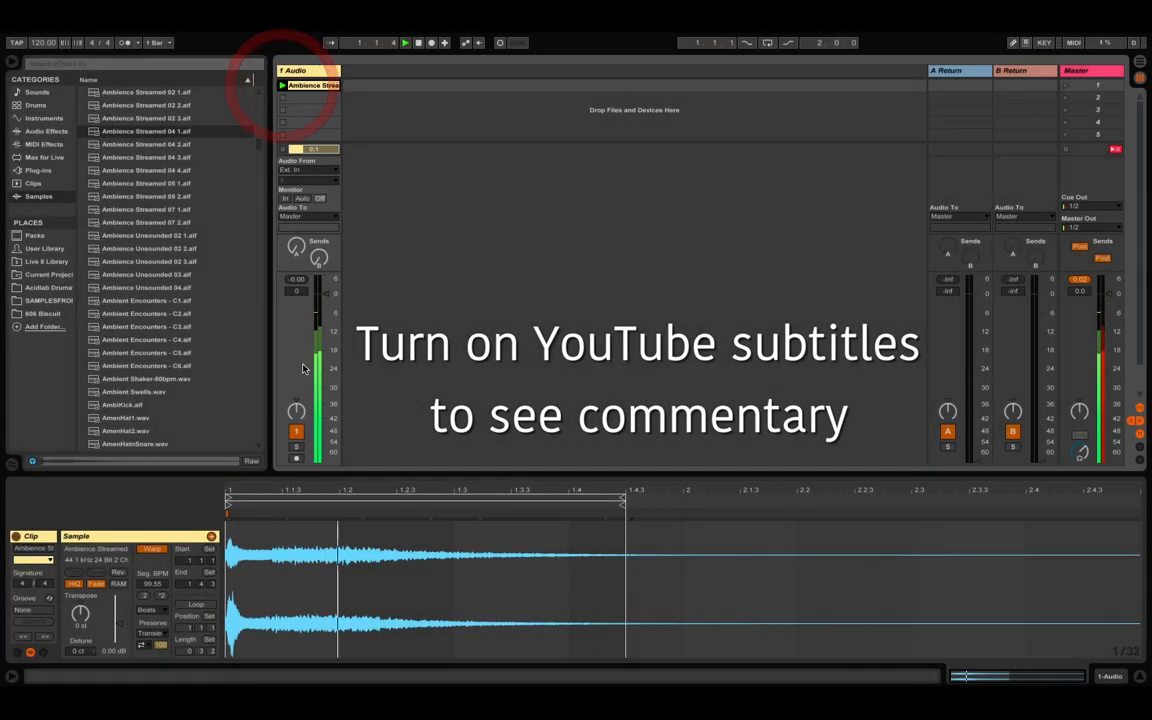
{"action": "left_click", "coordinate": [196, 606]}
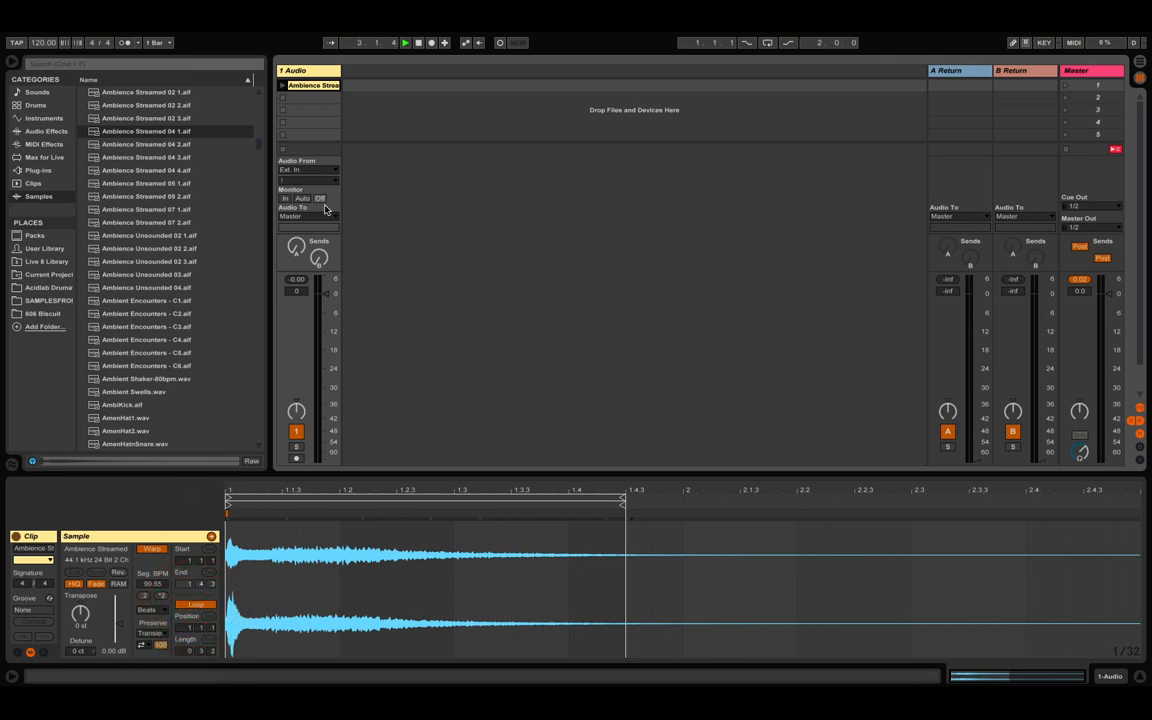
{"action": "left_click", "coordinate": [283, 86]}
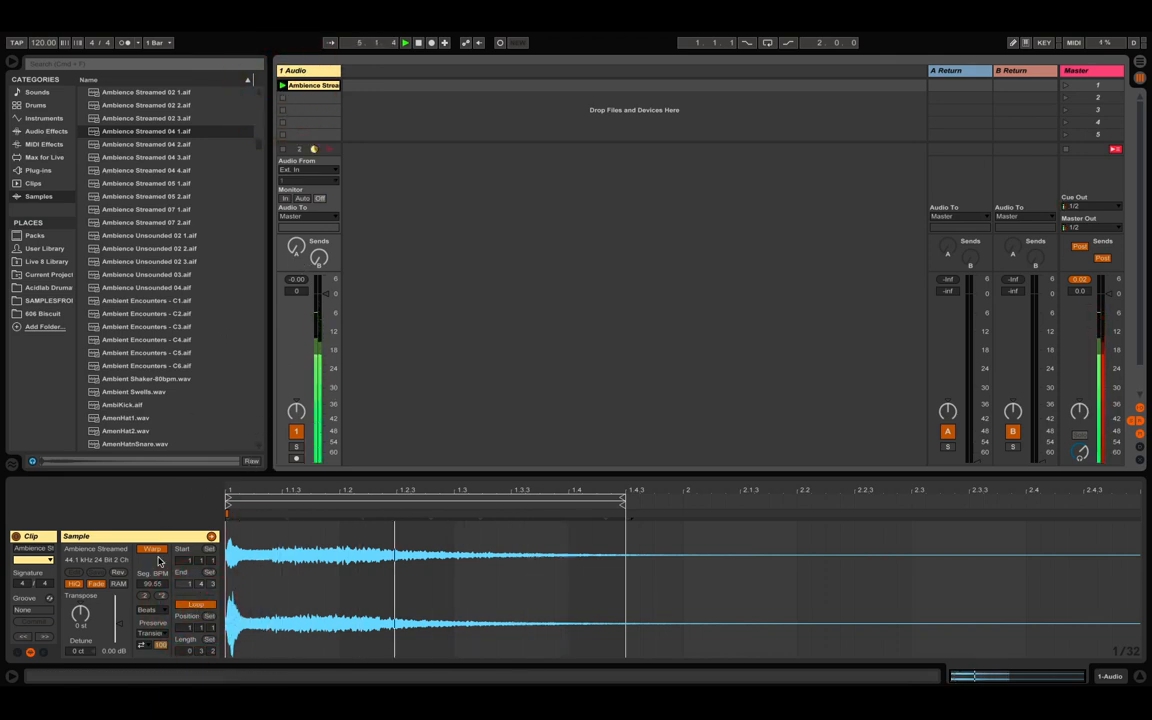
Transpose the Ambience Streamed clip to -48 st and alternate its segment BPM between 99.55 and 199.10, ending on 199.10
{"action": "left_click_drag", "start_coordinate": [81, 615], "coordinate": [81, 668]}
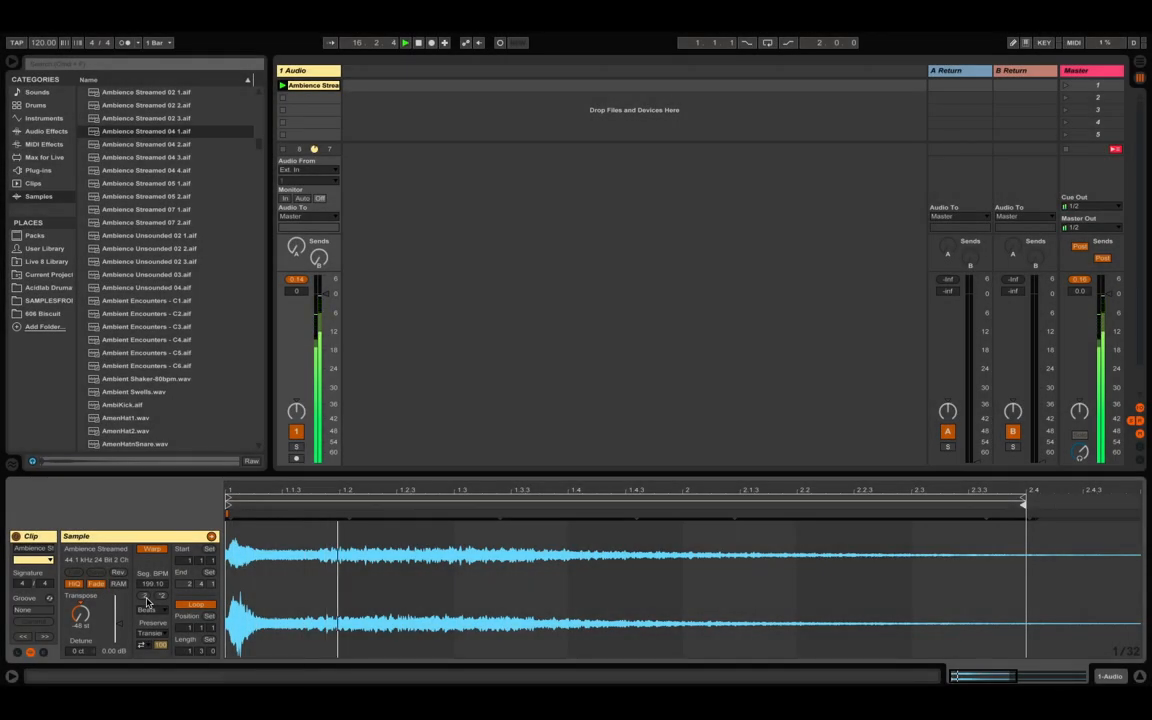
{"action": "left_click", "coordinate": [150, 605]}
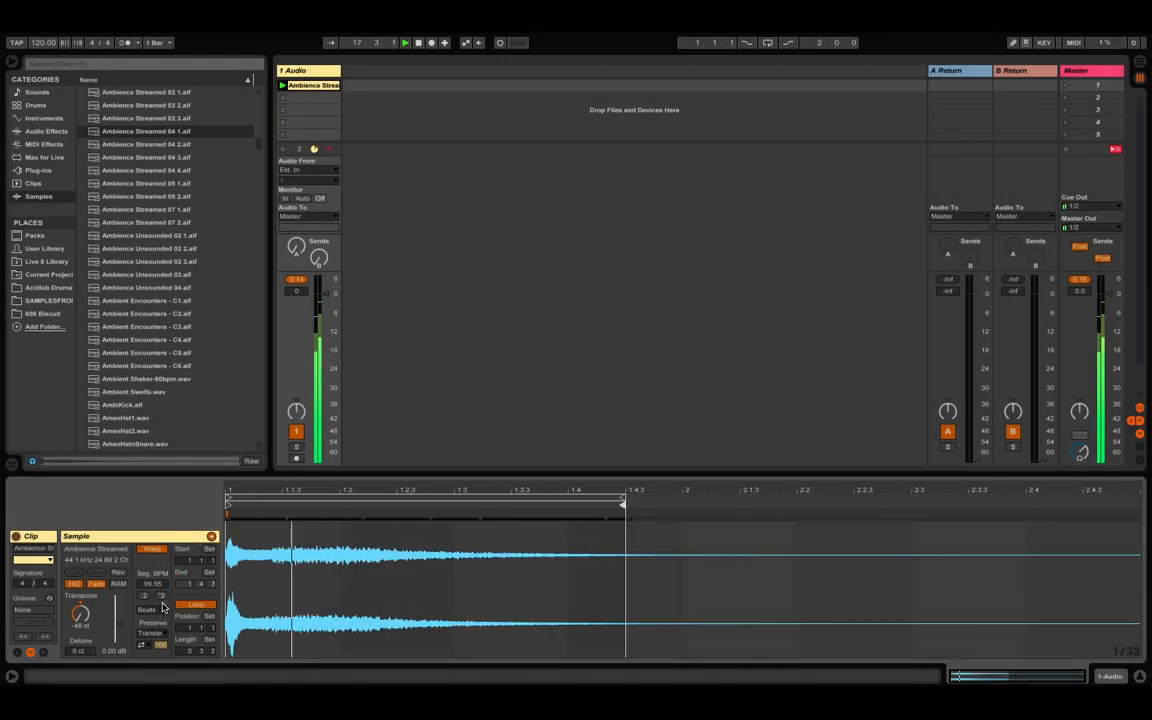
{"action": "left_click", "coordinate": [161, 597]}
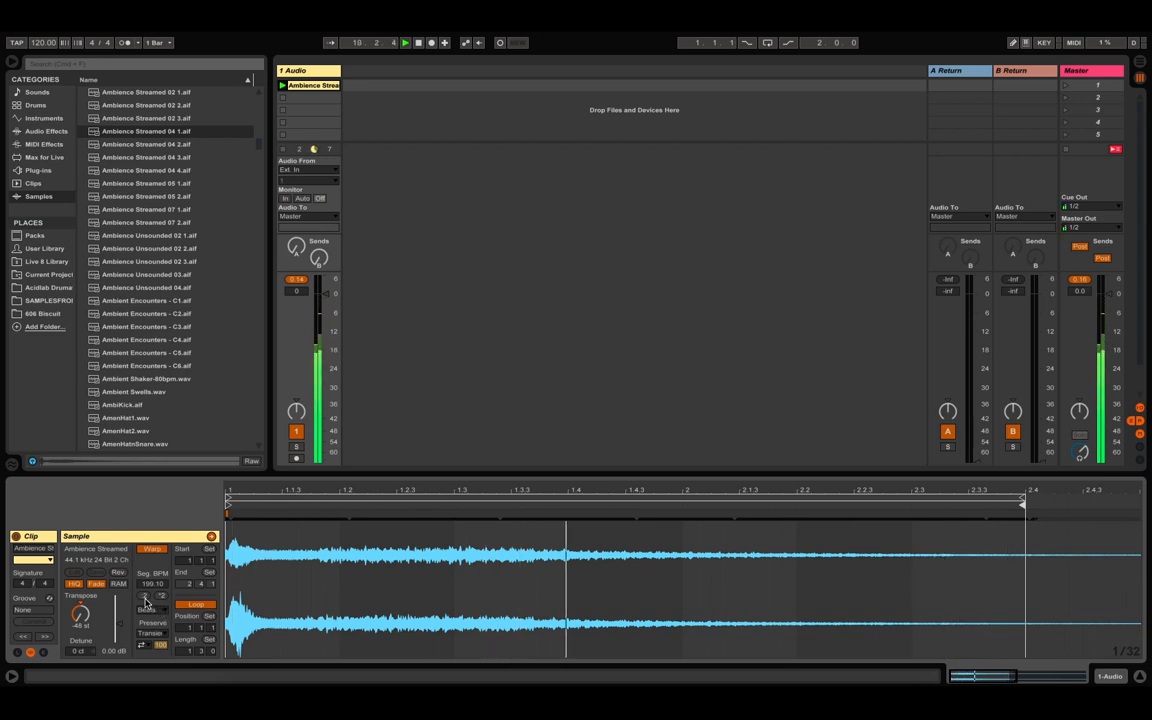
{"action": "left_click", "coordinate": [145, 597]}
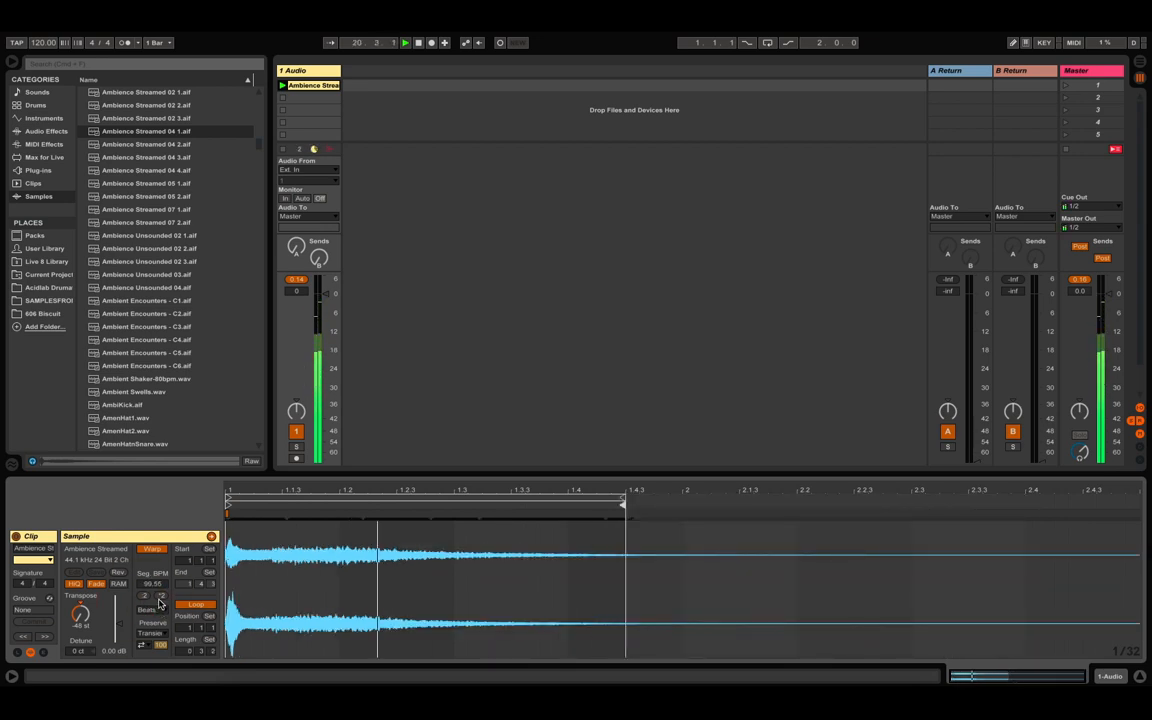
{"action": "left_click", "coordinate": [160, 597]}
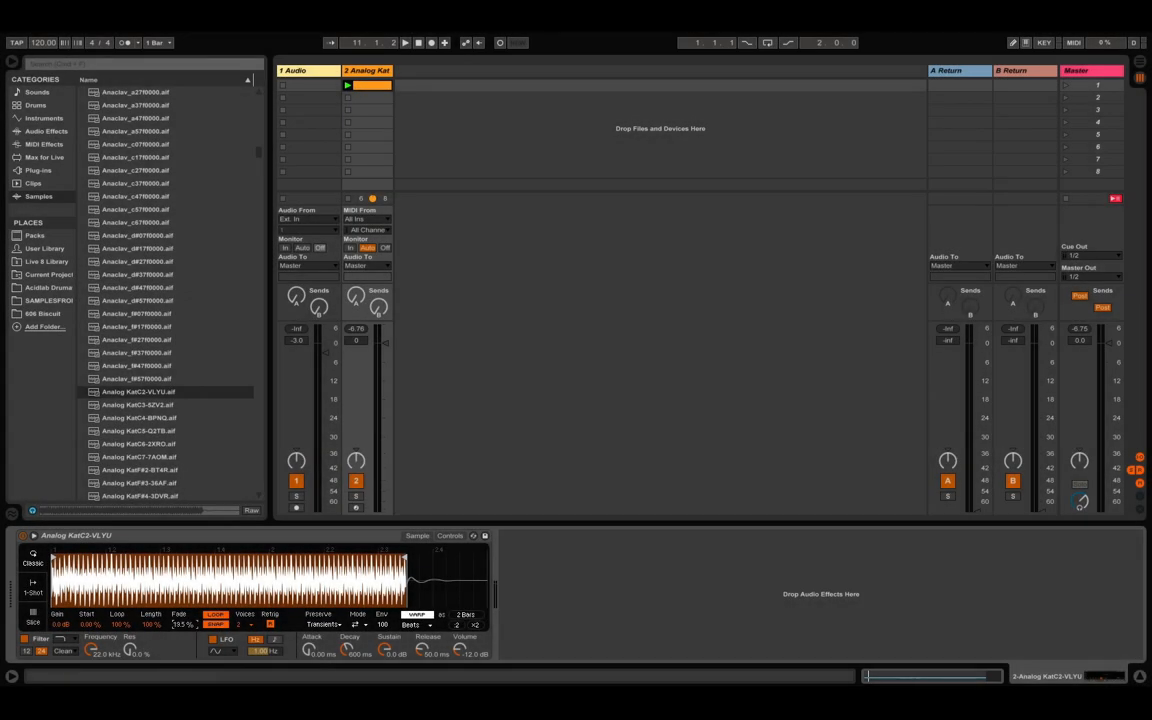
Start playback and set the Beats warp envelope of the Analog KatC2 sample to 48
{"action": "key", "text": "space"}
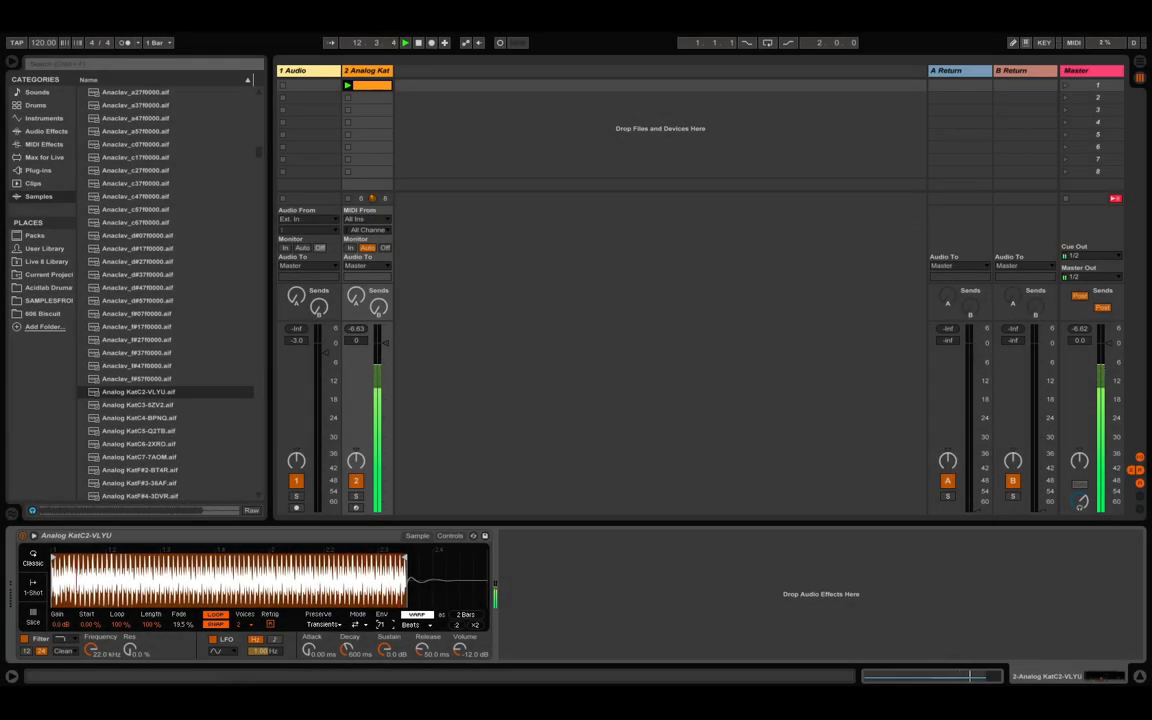
{"action": "left_click", "coordinate": [381, 625]}
{"action": "type", "text": "8"}
{"action": "key", "text": "Return"}
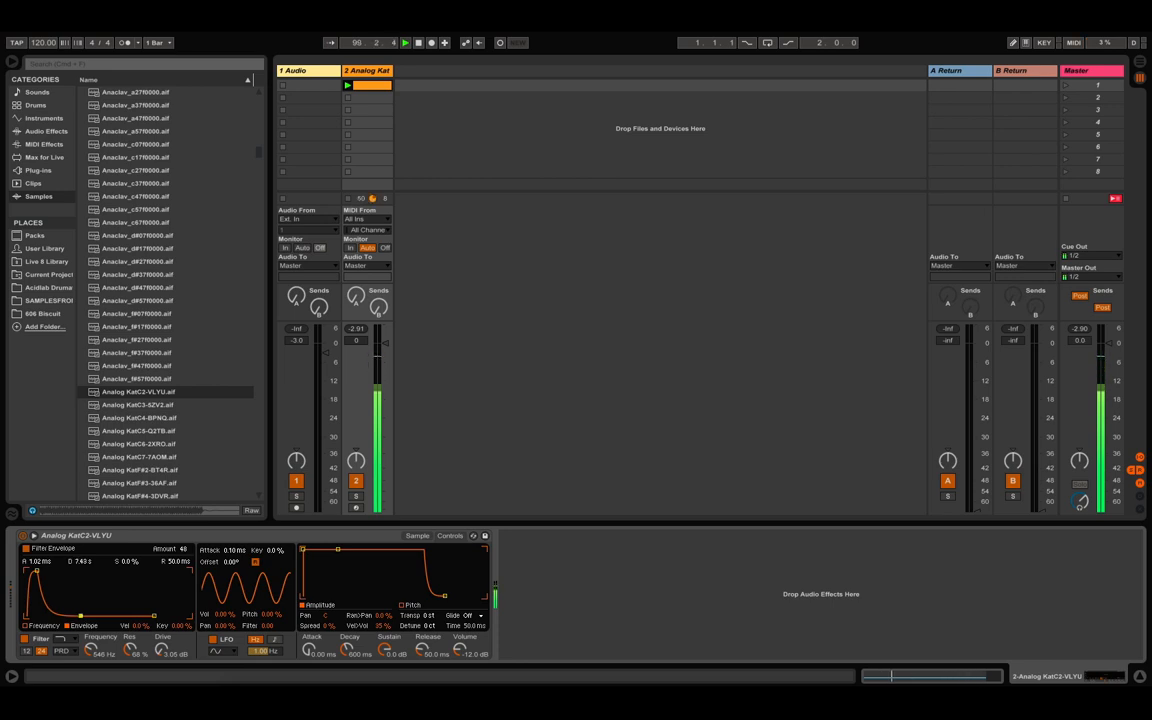
Change the Analog KatC2 sampler's filter circuit to MS2 and set its Loop value to 100%
{"action": "left_click", "coordinate": [68, 654]}
{"action": "left_click", "coordinate": [72, 674]}
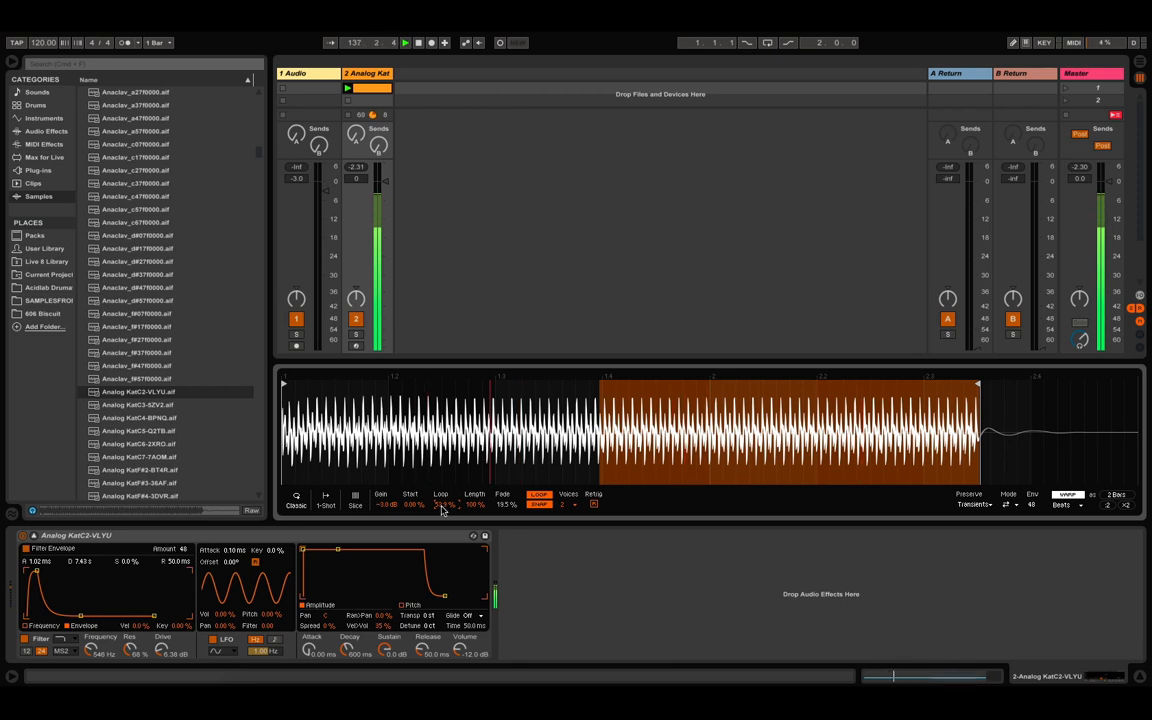
{"action": "type", "text": "0"}
{"action": "key", "text": "Return"}
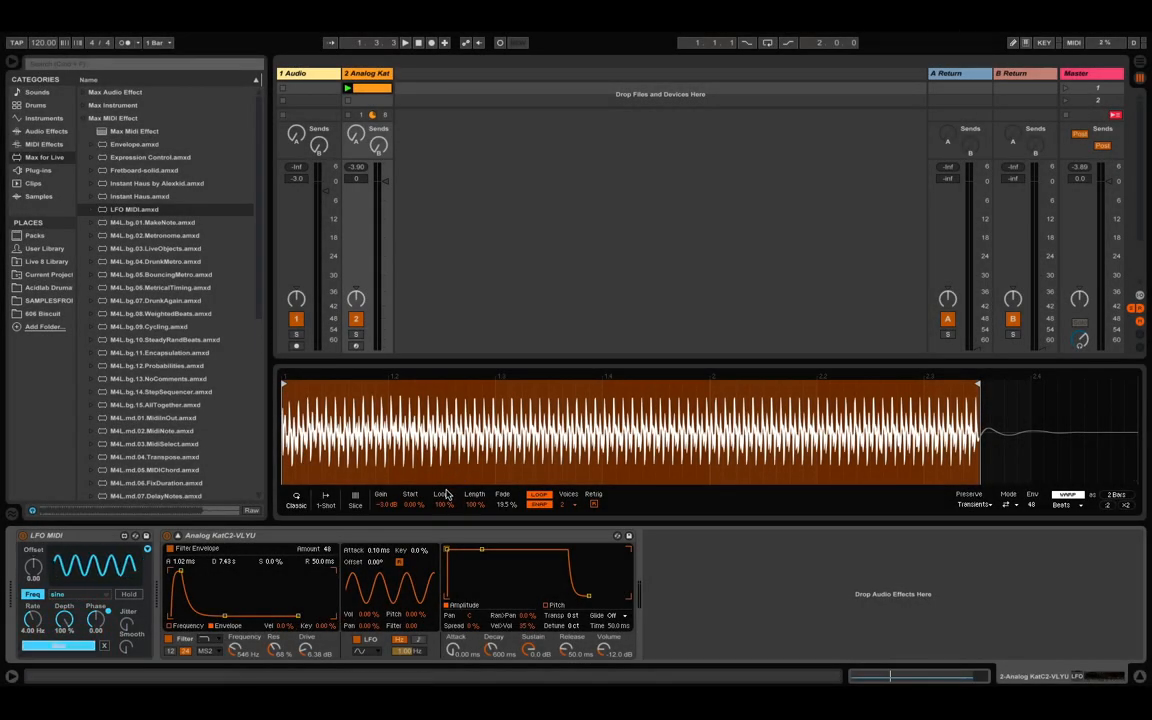
Map the LFO MIDI device to the sampler's loop length and adjust the LFO's jitter
{"action": "left_click", "coordinate": [441, 504]}
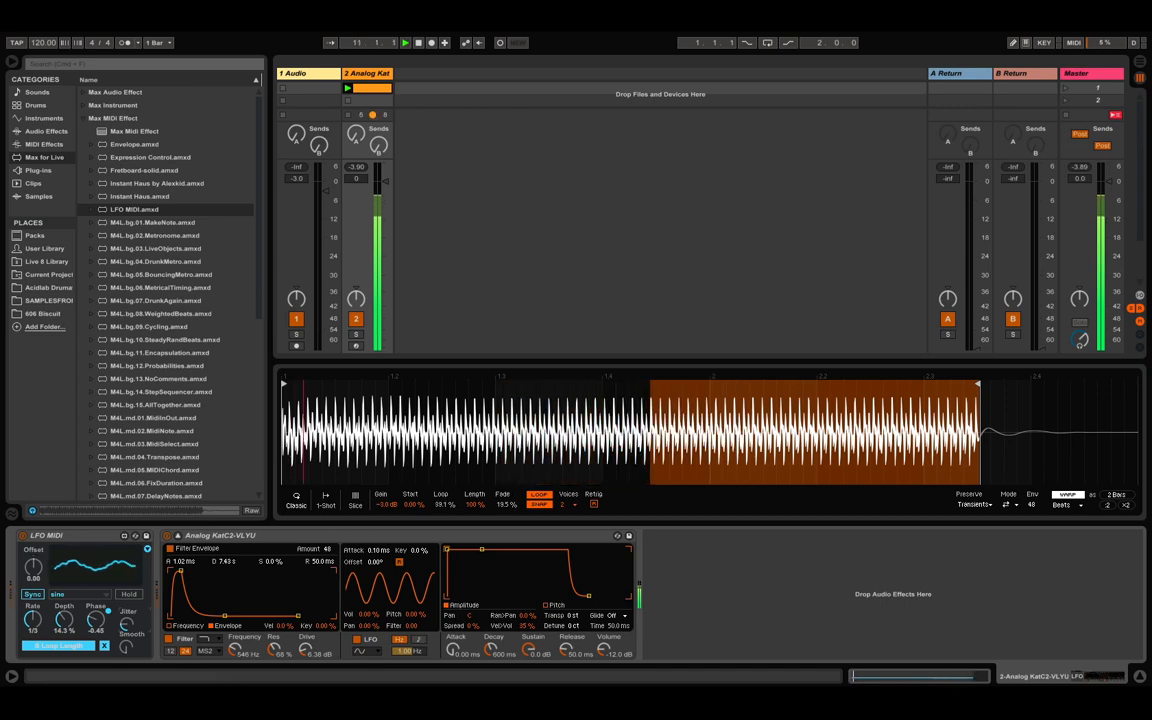
{"action": "mouse_move", "coordinate": [128, 625]}
{"action": "left_mouse_down"}
{"action": "mouse_move", "coordinate": [118, 601]}
{"action": "mouse_move", "coordinate": [121, 612]}
{"action": "left_mouse_up"}
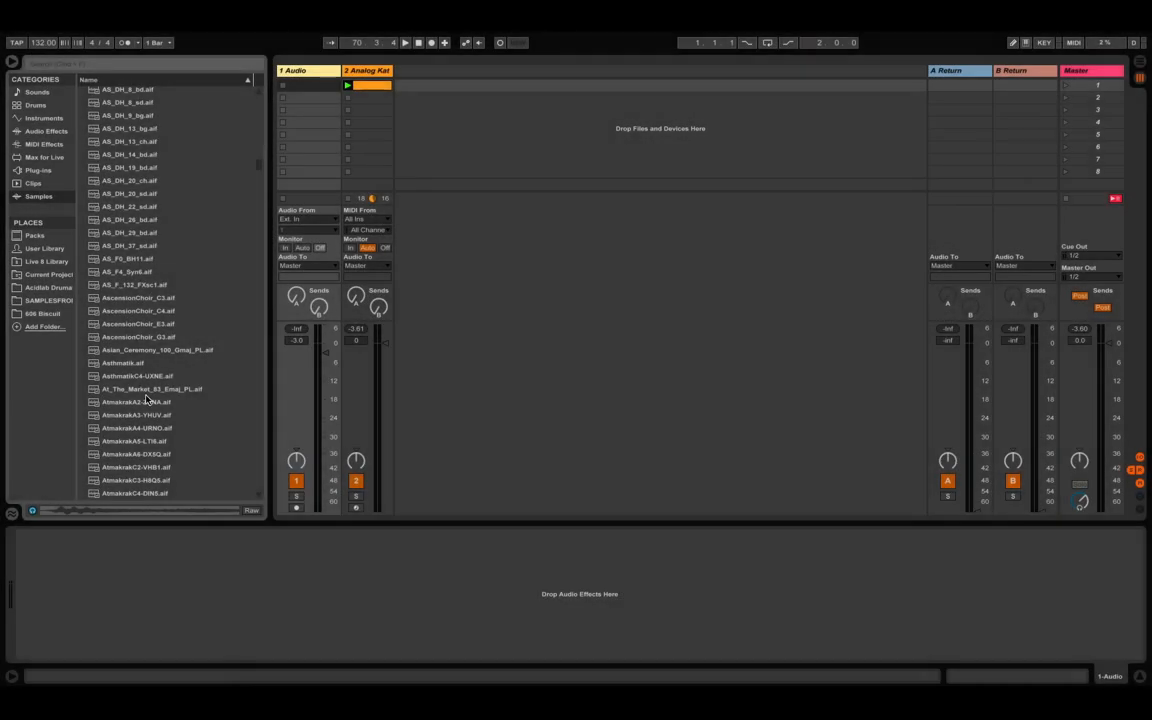
Audition the Atmakrak samples, Attakgan and the AW loops such as AW_120_Loop, AW_80_Massive_1 and AW_68_Miam in the sample library
{"action": "left_click", "coordinate": [147, 430]}
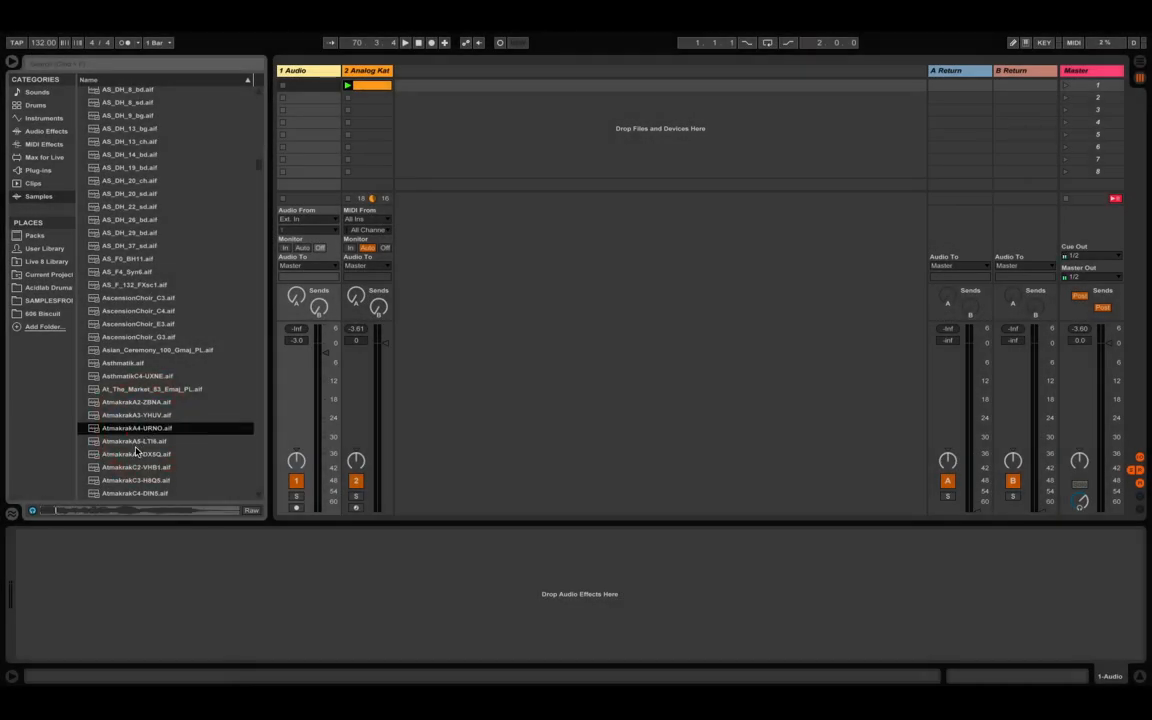
{"action": "left_click", "coordinate": [135, 444]}
{"action": "left_click", "coordinate": [136, 470]}
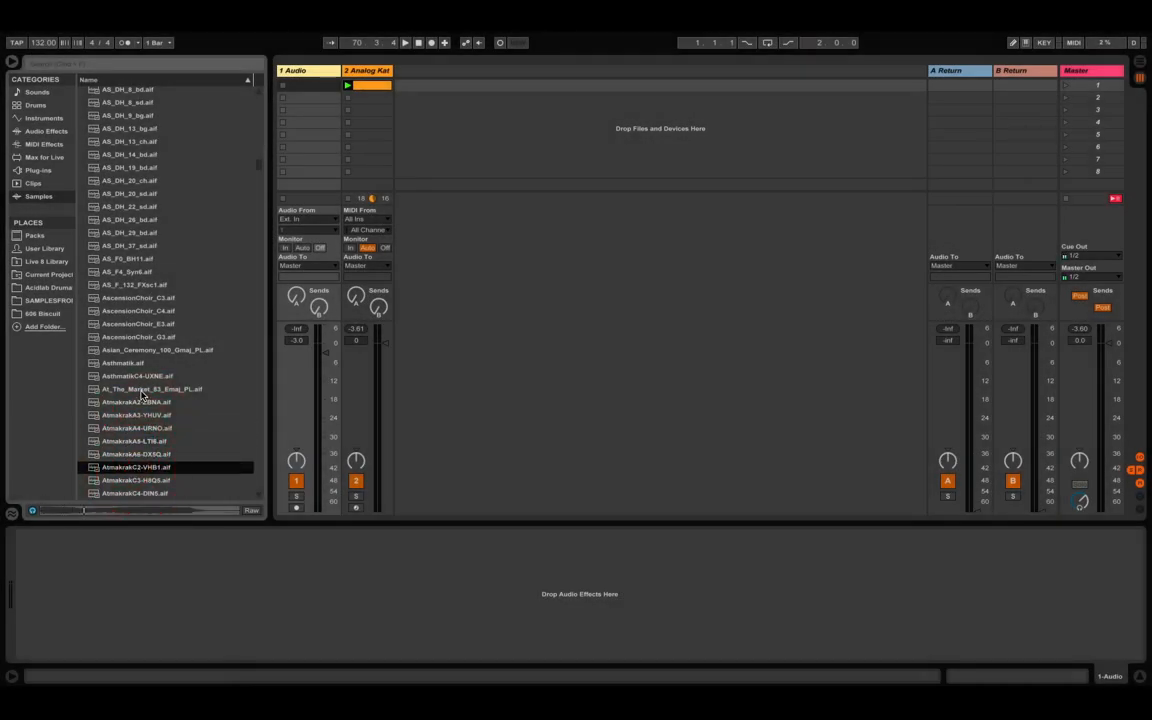
{"action": "scroll", "coordinate": [127, 350], "scroll_direction": "down", "scroll_amount": 10}
{"action": "left_click", "coordinate": [114, 222]}
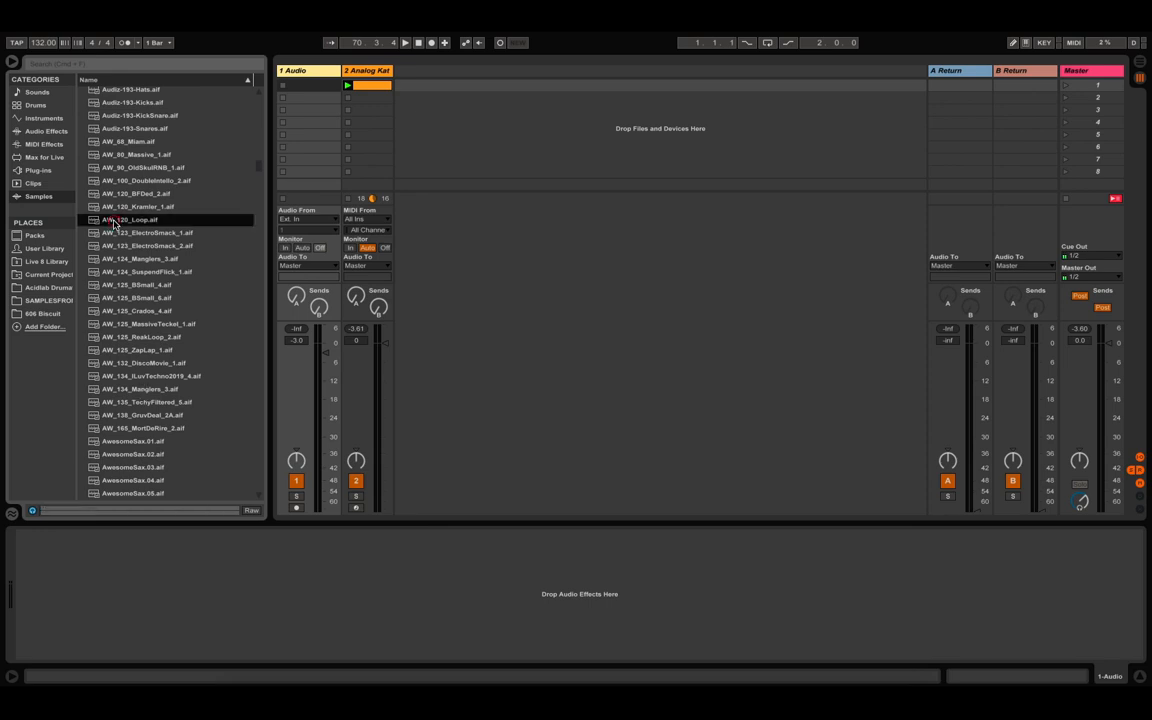
{"action": "left_click", "coordinate": [128, 154]}
{"action": "scroll", "coordinate": [158, 190], "scroll_direction": "up", "scroll_amount": 3}
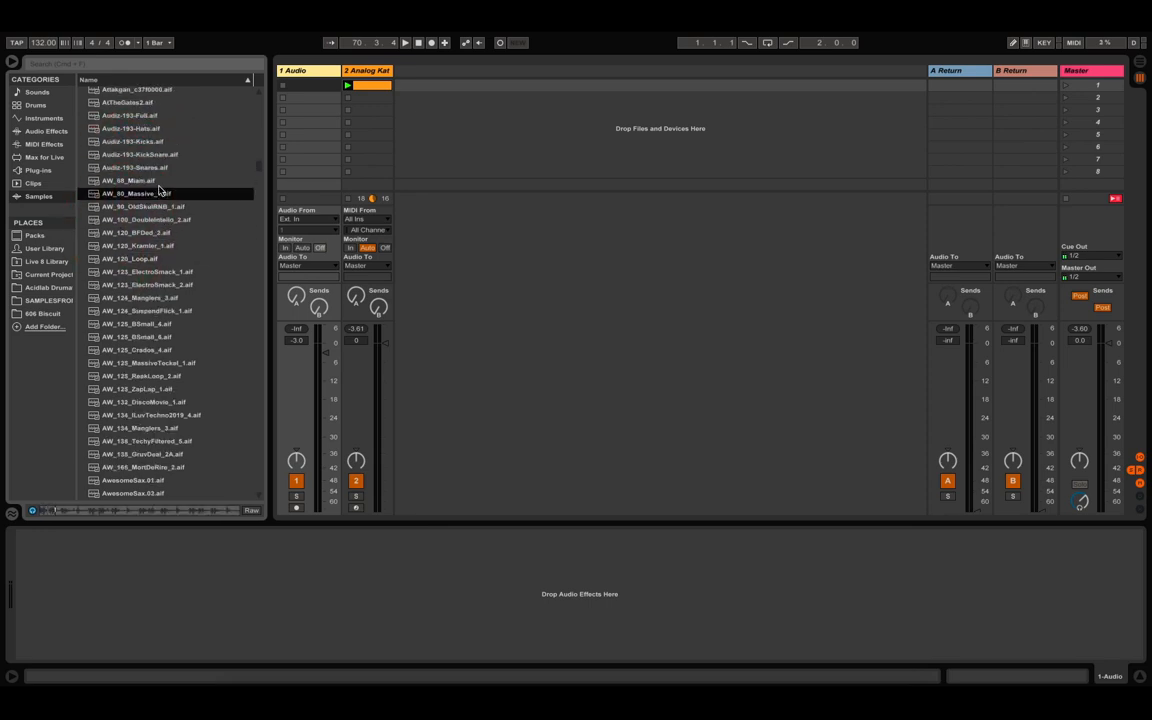
{"action": "left_click", "coordinate": [150, 180]}
{"action": "scroll", "coordinate": [146, 178], "scroll_direction": "up", "scroll_amount": 2}
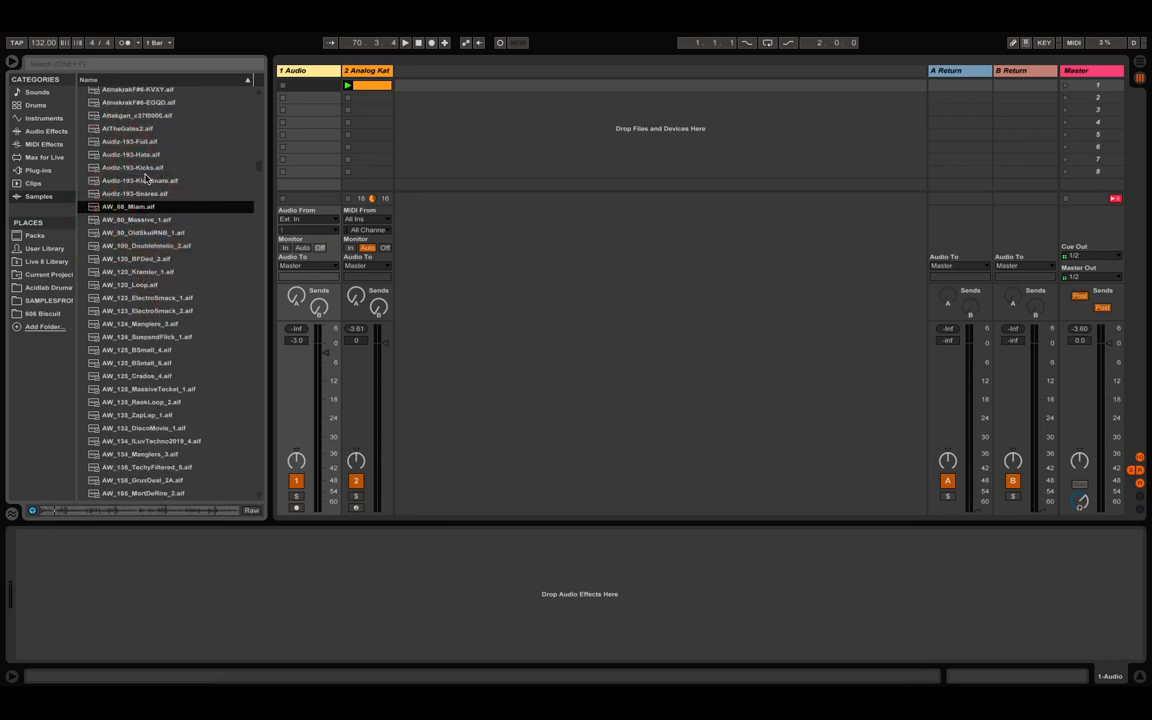
{"action": "left_click", "coordinate": [131, 118]}
Audition AwesomeSax samples in the library, including AwesomeSax.14 and AwesomeSax.15
{"action": "scroll", "coordinate": [160, 230], "scroll_direction": "down", "scroll_amount": 10}
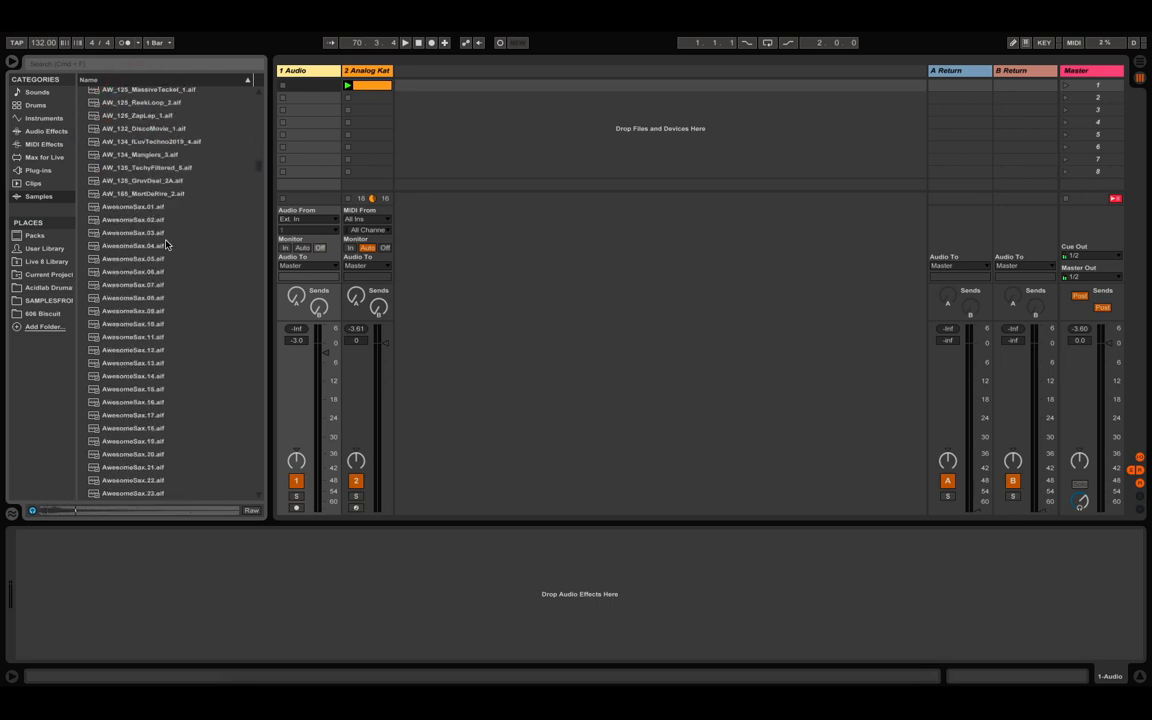
{"action": "left_click", "coordinate": [130, 376]}
{"action": "scroll", "coordinate": [138, 340], "scroll_direction": "up", "scroll_amount": 7}
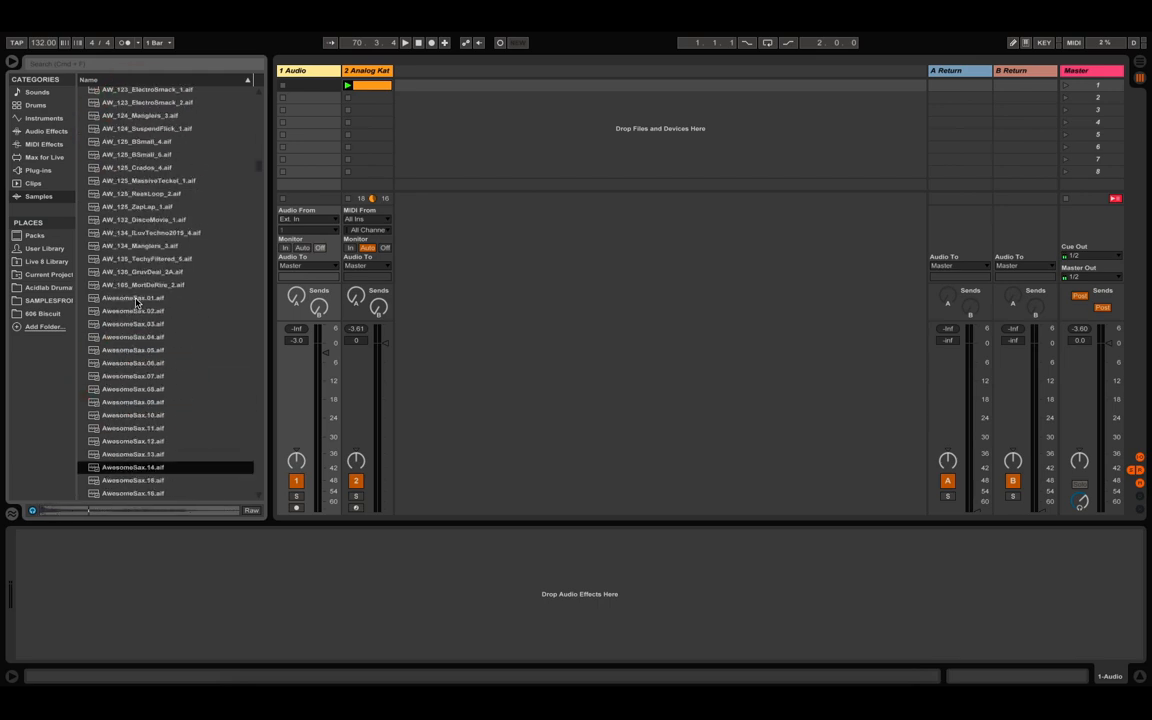
{"action": "left_click", "coordinate": [128, 482]}
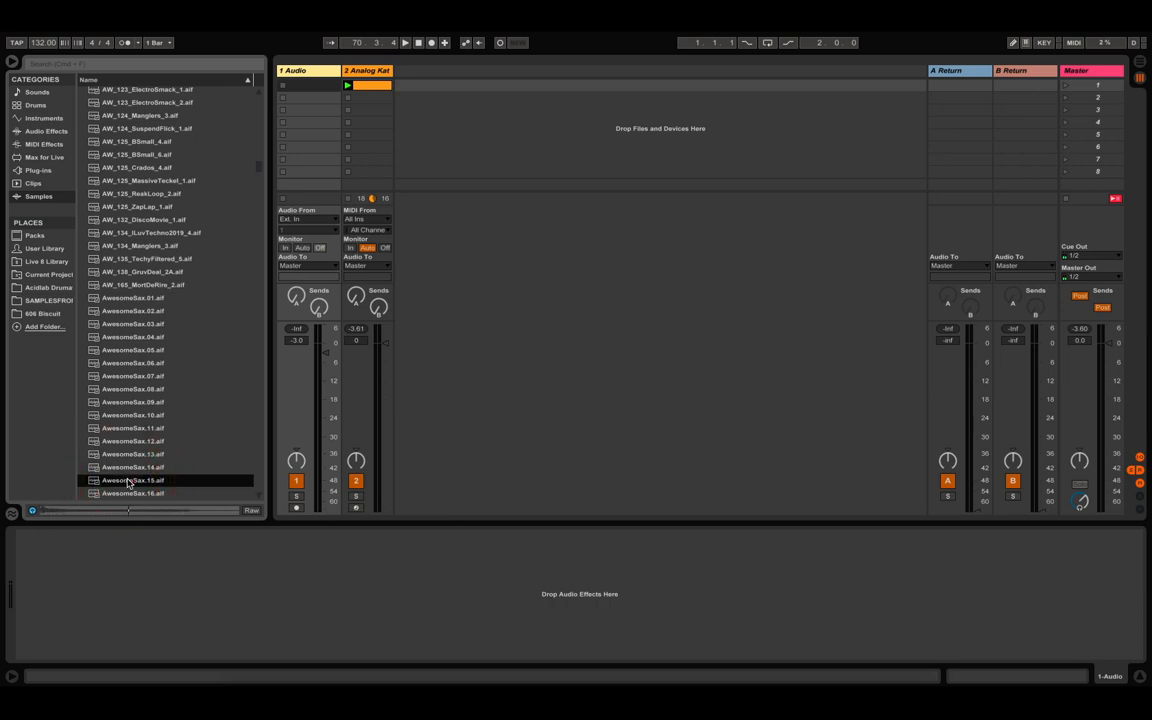
{"action": "left_click", "coordinate": [128, 470]}
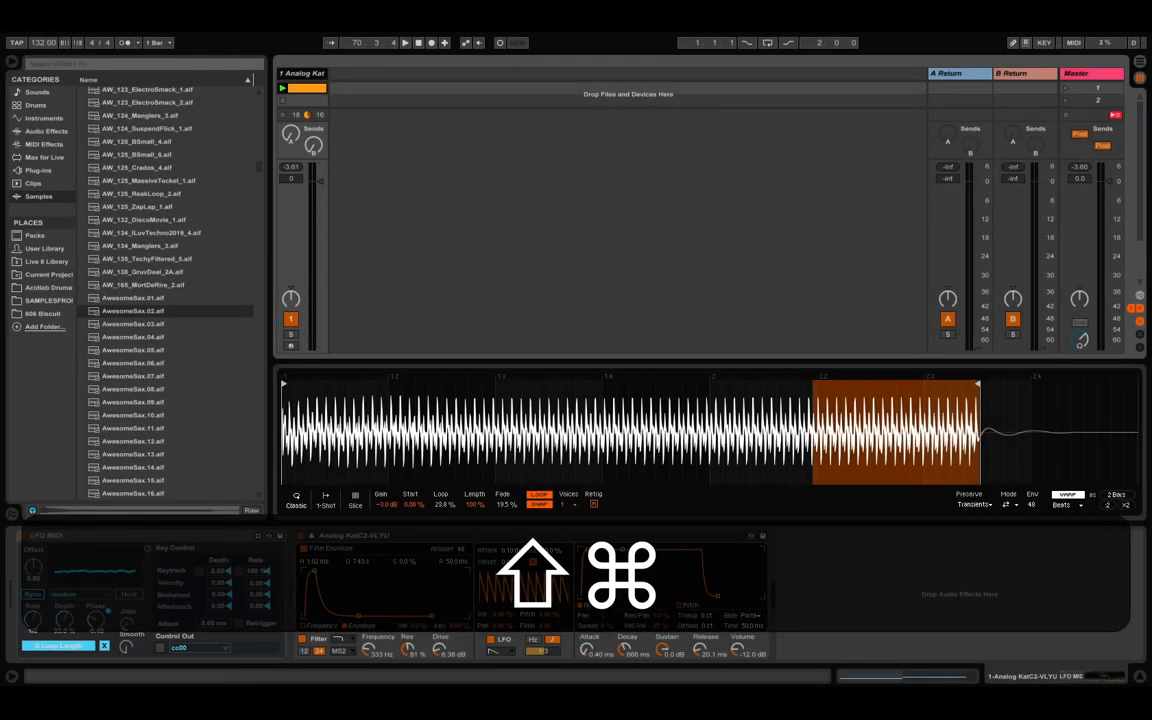
Add a new MIDI track, paste the Analog KatC2 sampler onto it and replace its sample with AwesomeSax.02
{"action": "key", "text": "shift+super+t"}
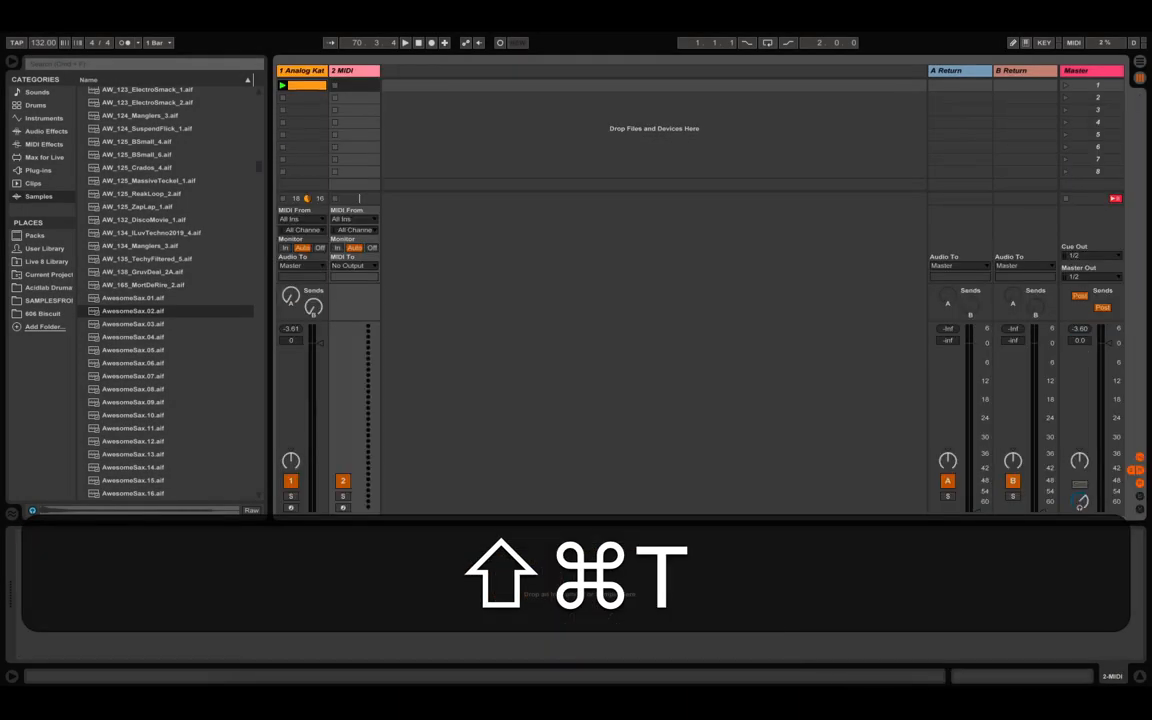
{"action": "left_click", "coordinate": [154, 586]}
{"action": "key", "text": "super+v"}
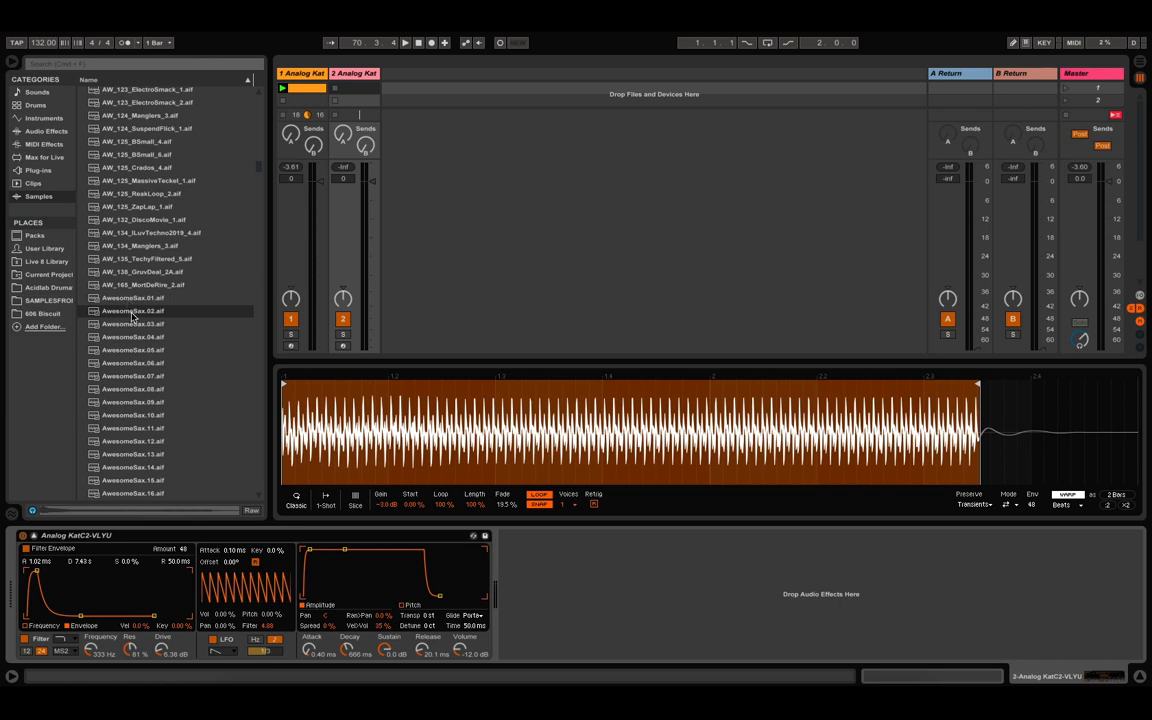
{"action": "left_click_drag", "start_coordinate": [132, 316], "coordinate": [593, 435]}
{"action": "left_click_drag", "start_coordinate": [514, 438], "coordinate": [508, 426]}
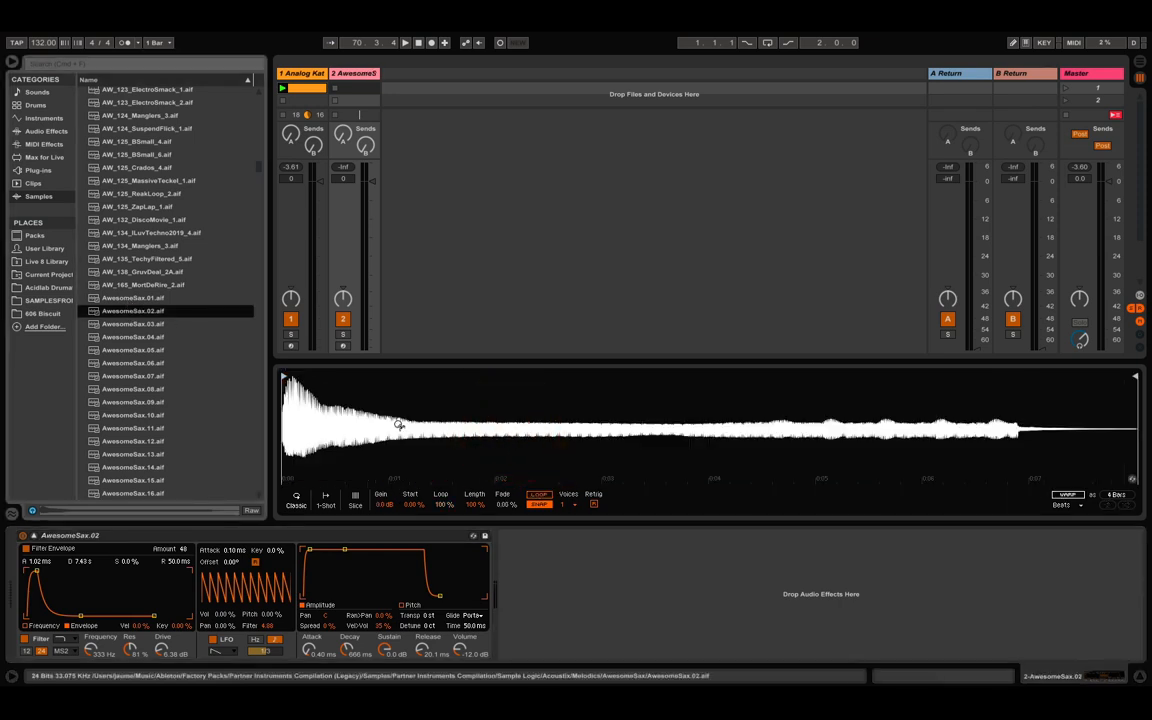
Create a MIDI clip in the AwesomeSax track's first slot and draw a C3 note across the full bar
{"action": "double_click", "coordinate": [346, 91]}
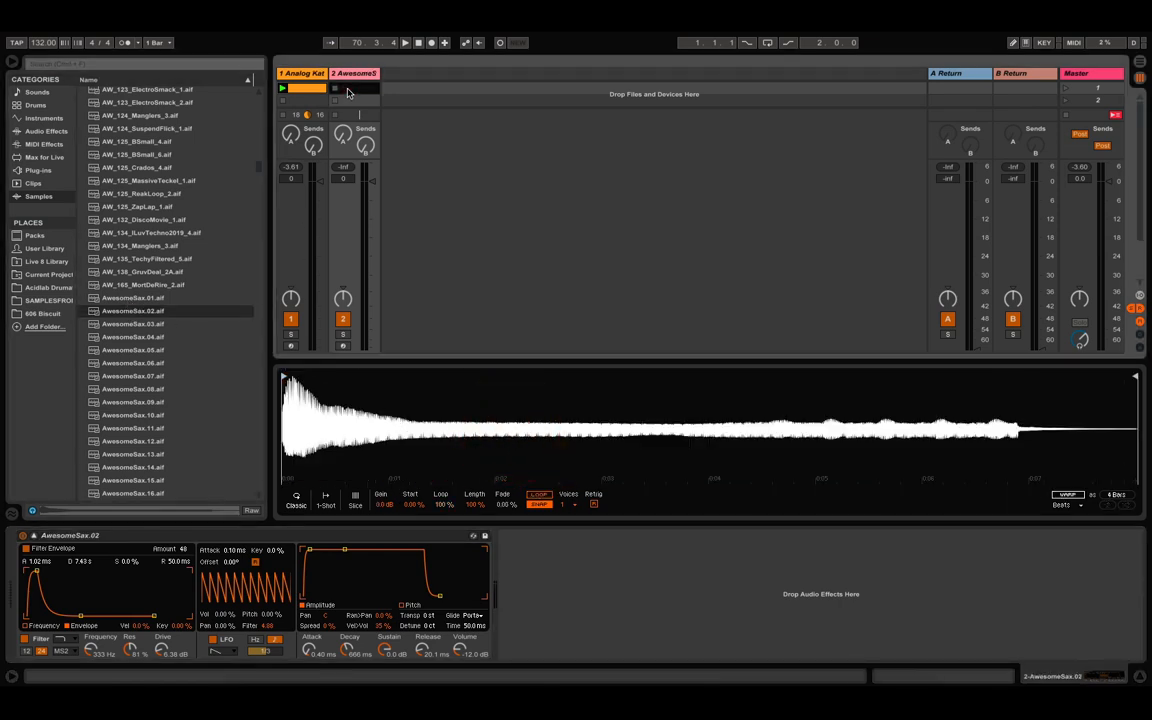
{"action": "double_click", "coordinate": [217, 580]}
{"action": "left_click_drag", "start_coordinate": [255, 579], "coordinate": [1132, 592]}
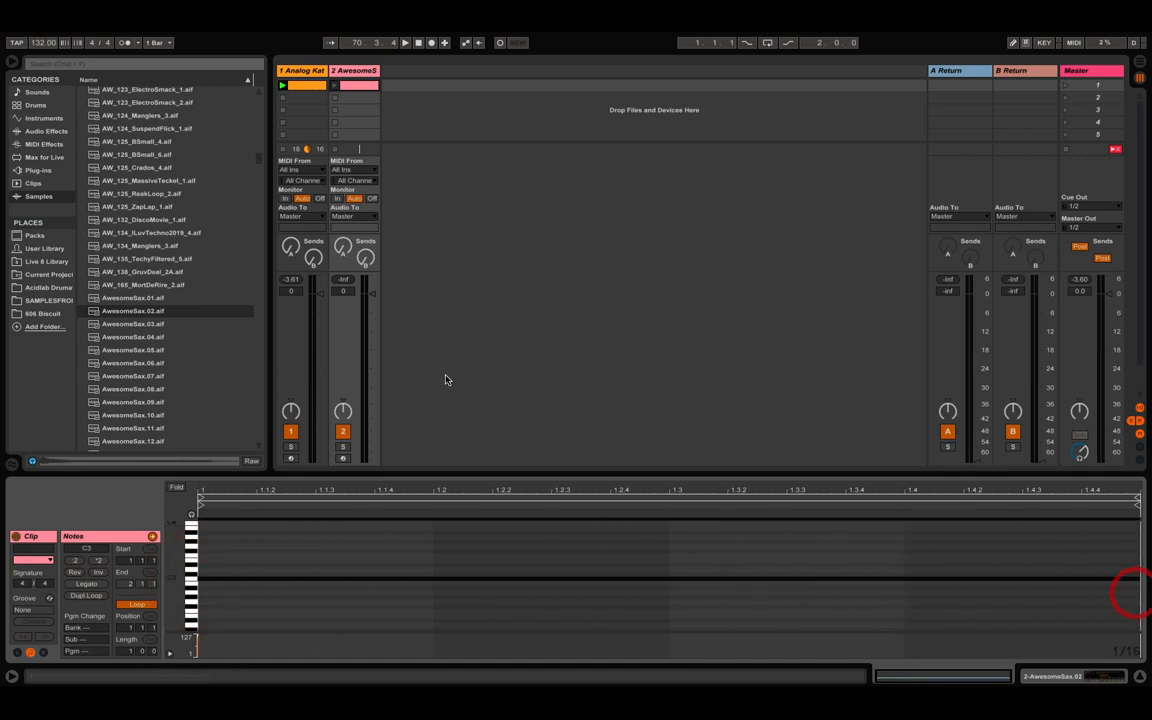
Launch the new AwesomeSax clip and extend its length to four bars
{"action": "left_click", "coordinate": [332, 87]}
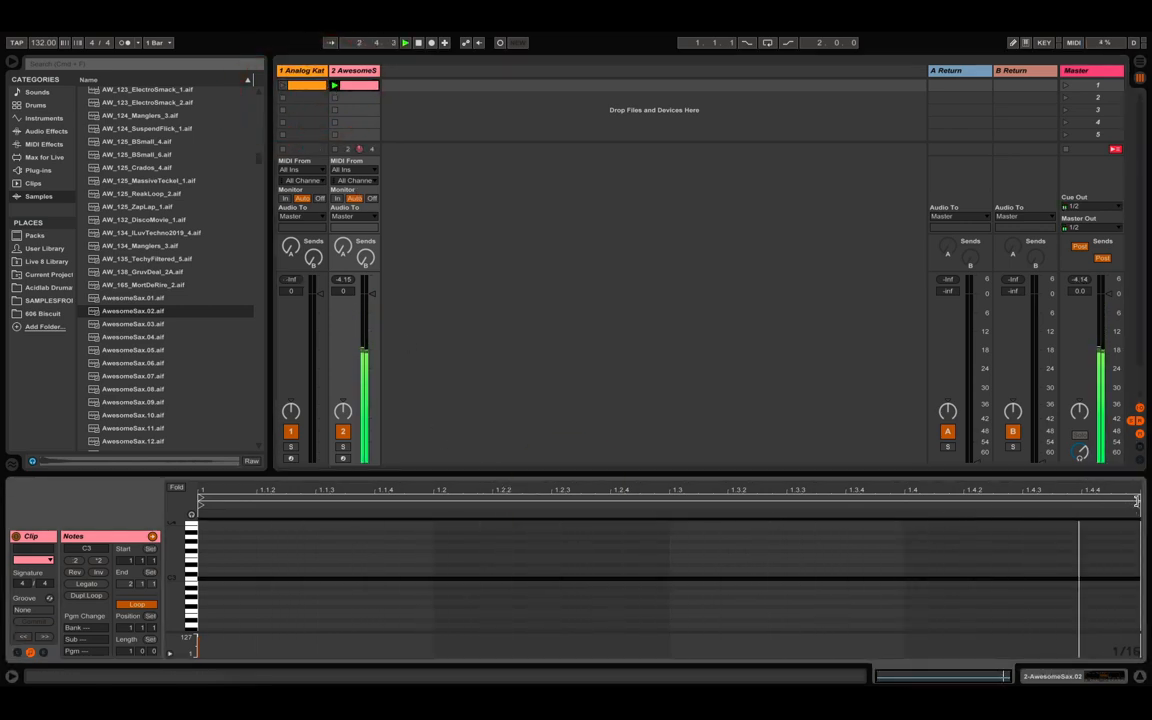
{"action": "left_click_drag", "start_coordinate": [1137, 502], "coordinate": [1150, 530]}
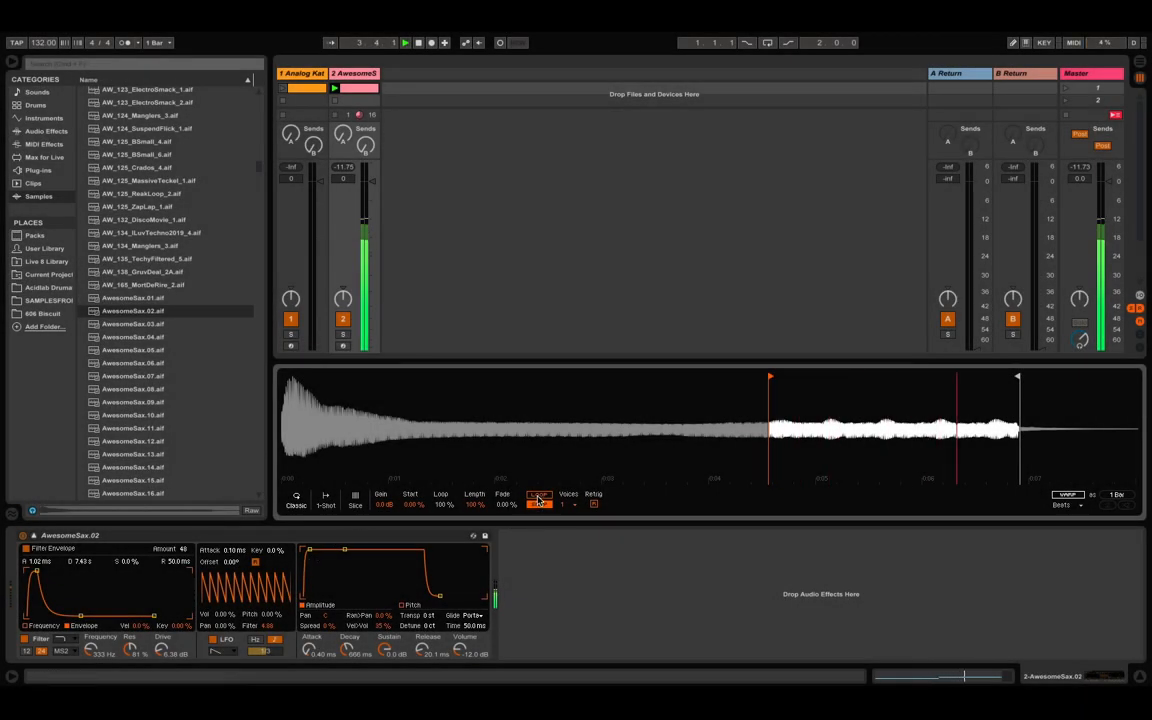
Enable looping and warping for the AwesomeSax.02 sample, using the Texture warp mode with Flux at 25.00
{"action": "left_click", "coordinate": [538, 499]}
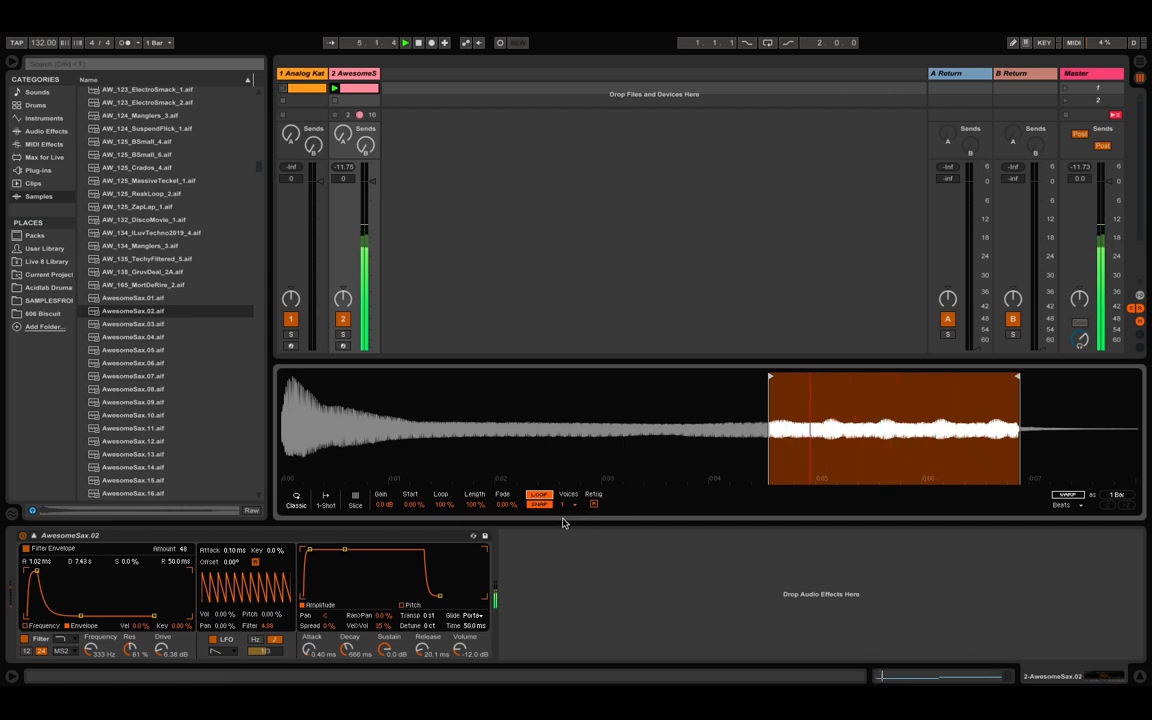
{"action": "left_click", "coordinate": [1068, 495]}
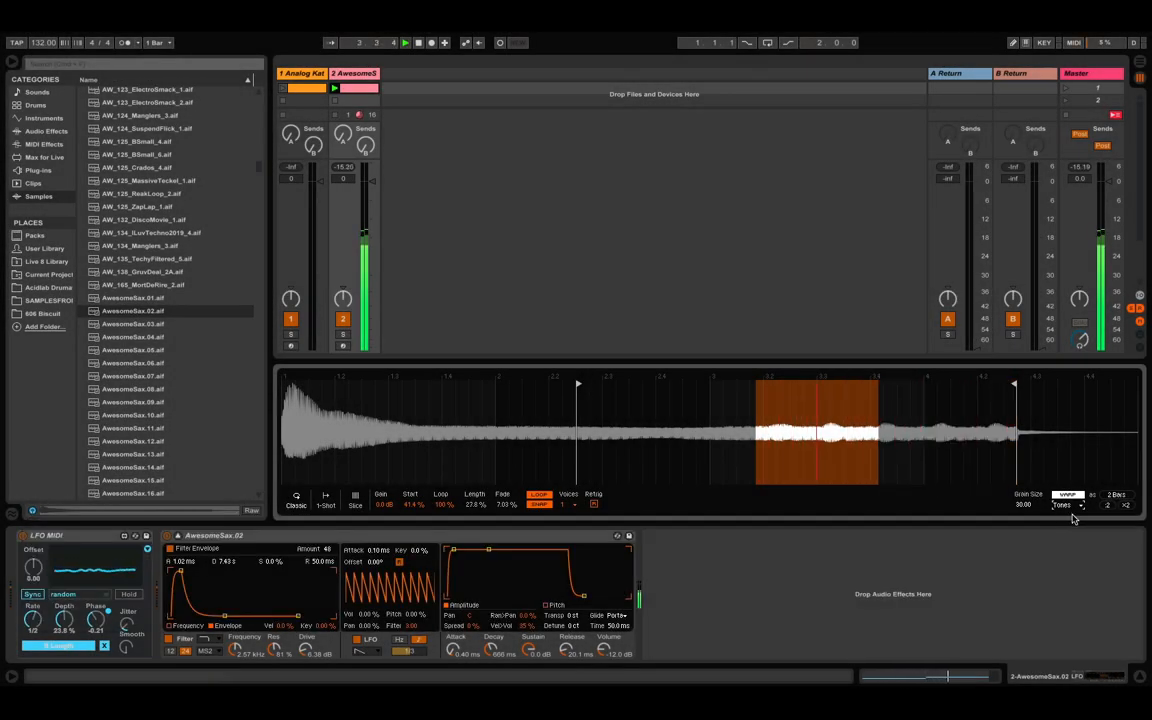
{"action": "left_click", "coordinate": [1074, 512]}
{"action": "left_click", "coordinate": [1066, 517]}
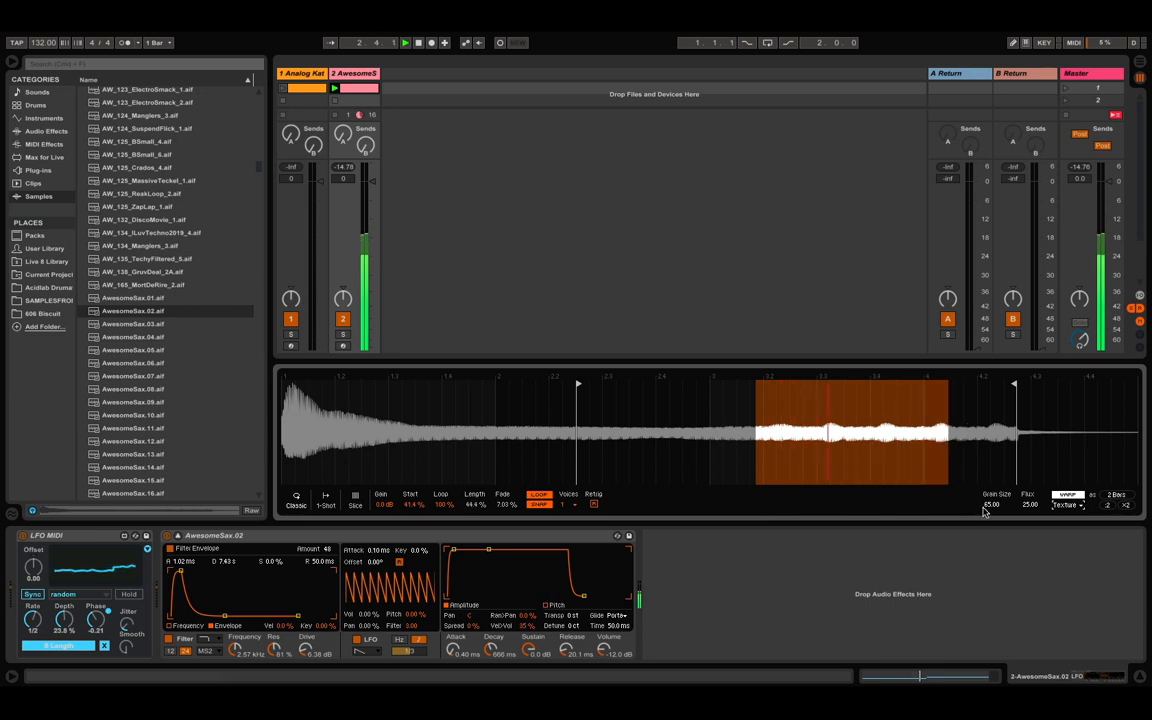
{"action": "left_click_drag", "start_coordinate": [1030, 506], "coordinate": [1028, 560]}
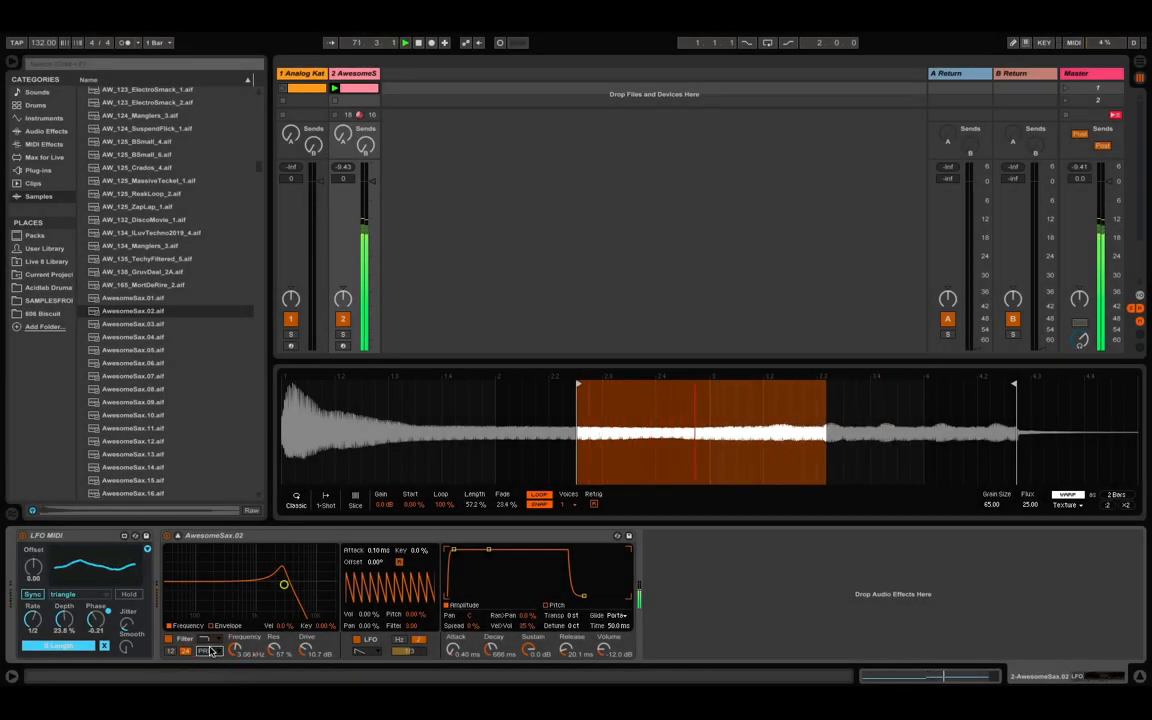
Try the MS2 filter circuit on the AwesomeSax.02 sampler and switch back to PRD
{"action": "left_click", "coordinate": [210, 652]}
{"action": "left_click", "coordinate": [213, 680]}
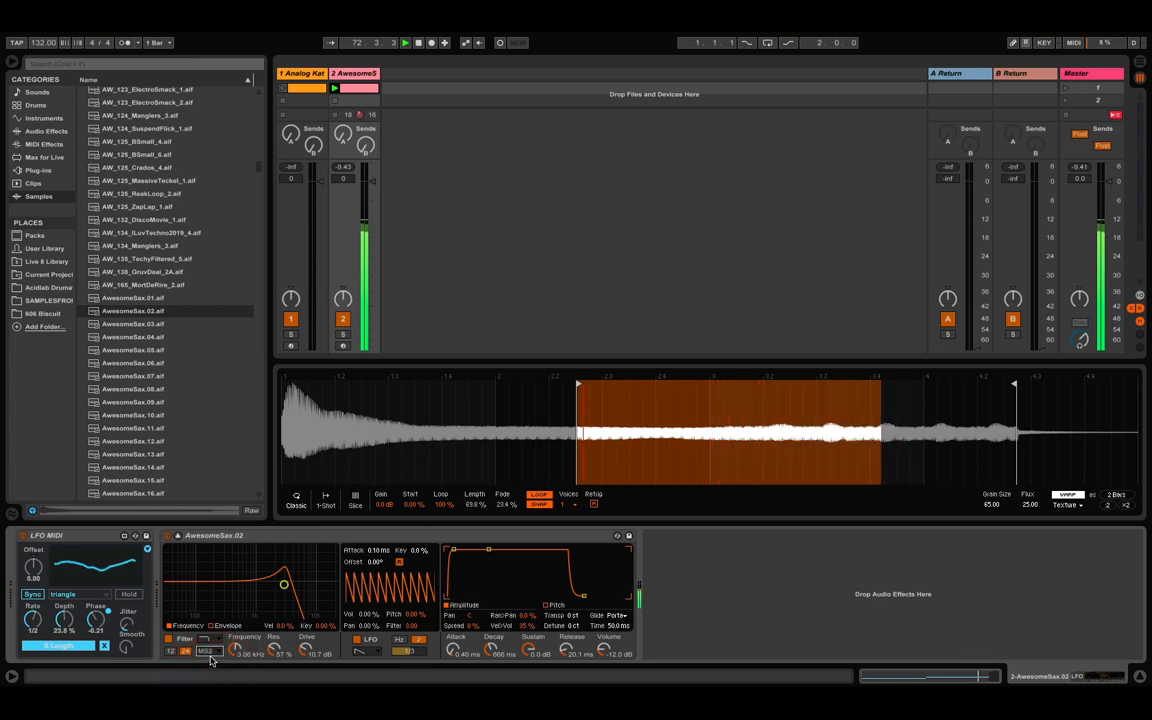
{"action": "left_click", "coordinate": [210, 654]}
{"action": "left_click", "coordinate": [206, 656]}
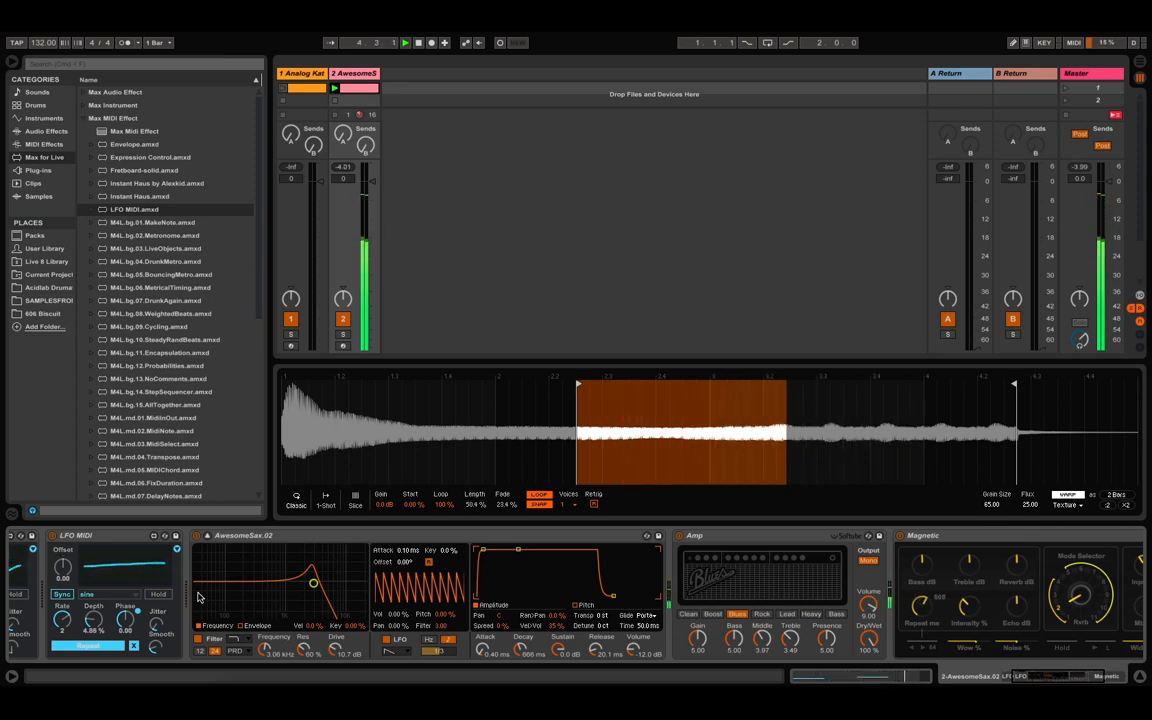
Change the waveform of the LFO mapped to Repeat to up and set its rate to 1/2
{"action": "left_click", "coordinate": [106, 598]}
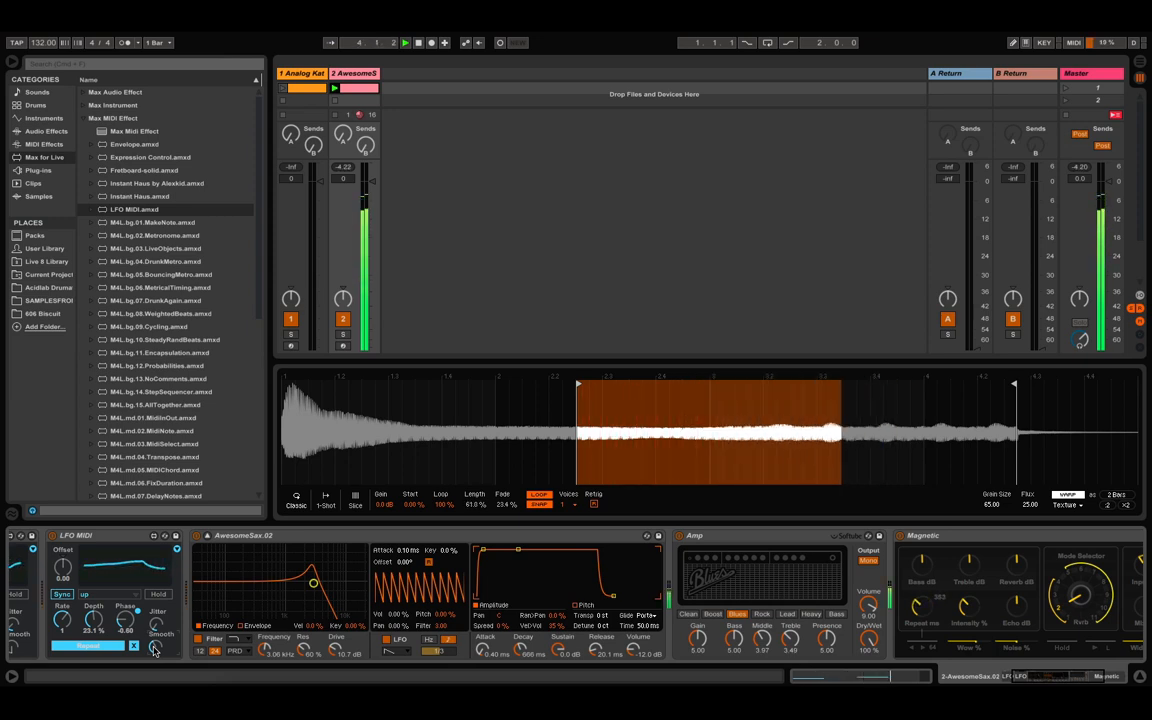
{"action": "left_click_drag", "start_coordinate": [66, 618], "coordinate": [65, 620]}
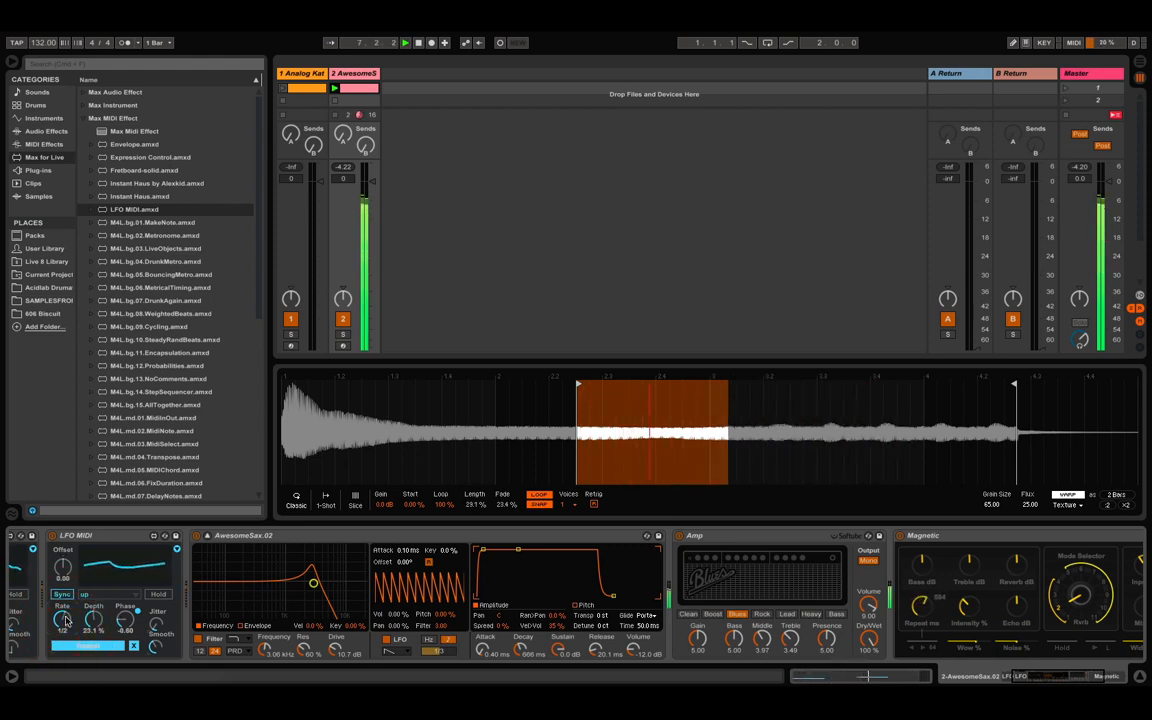
{"action": "left_click", "coordinate": [172, 660]}
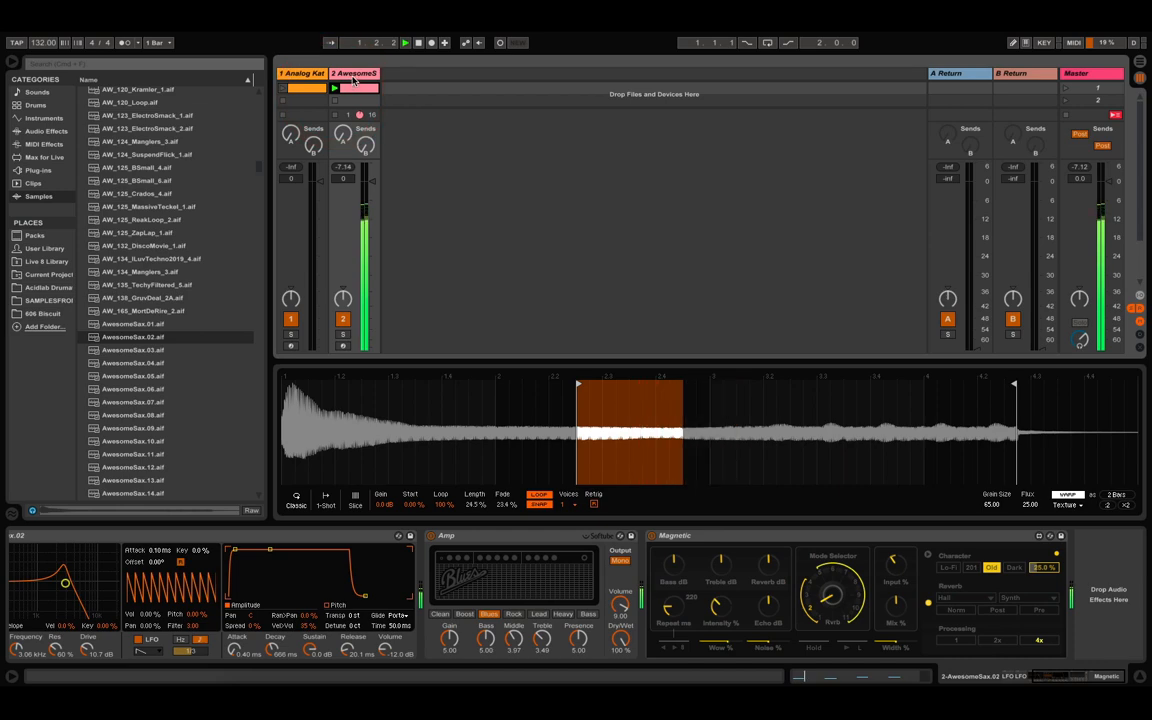
Open the AwesomeSax track's MIDI clip to view its notes and stop the track's clip playback
{"action": "double_click", "coordinate": [352, 76]}
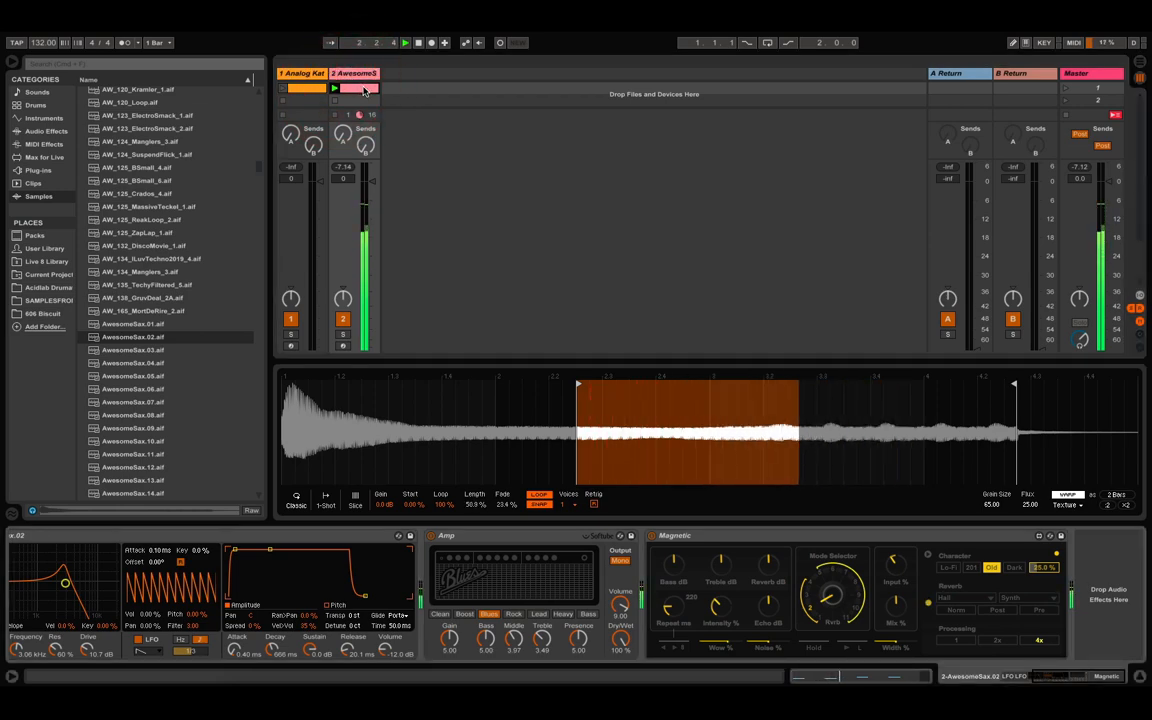
{"action": "left_click", "coordinate": [365, 89]}
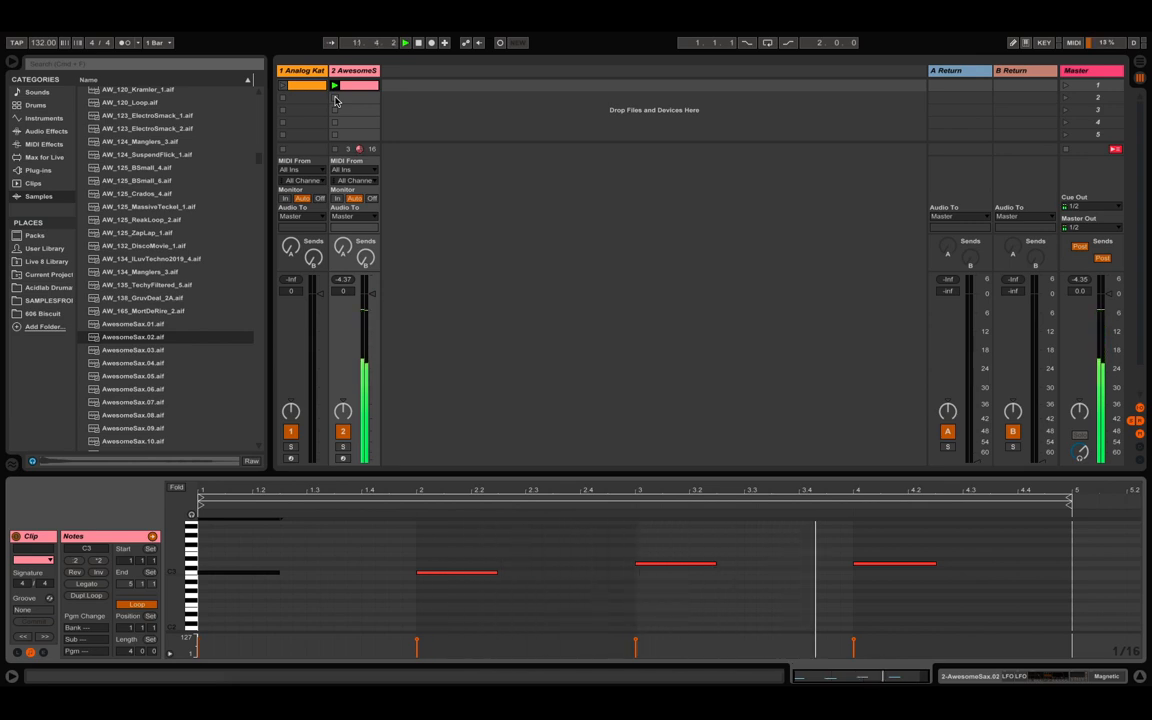
{"action": "left_click", "coordinate": [335, 100]}
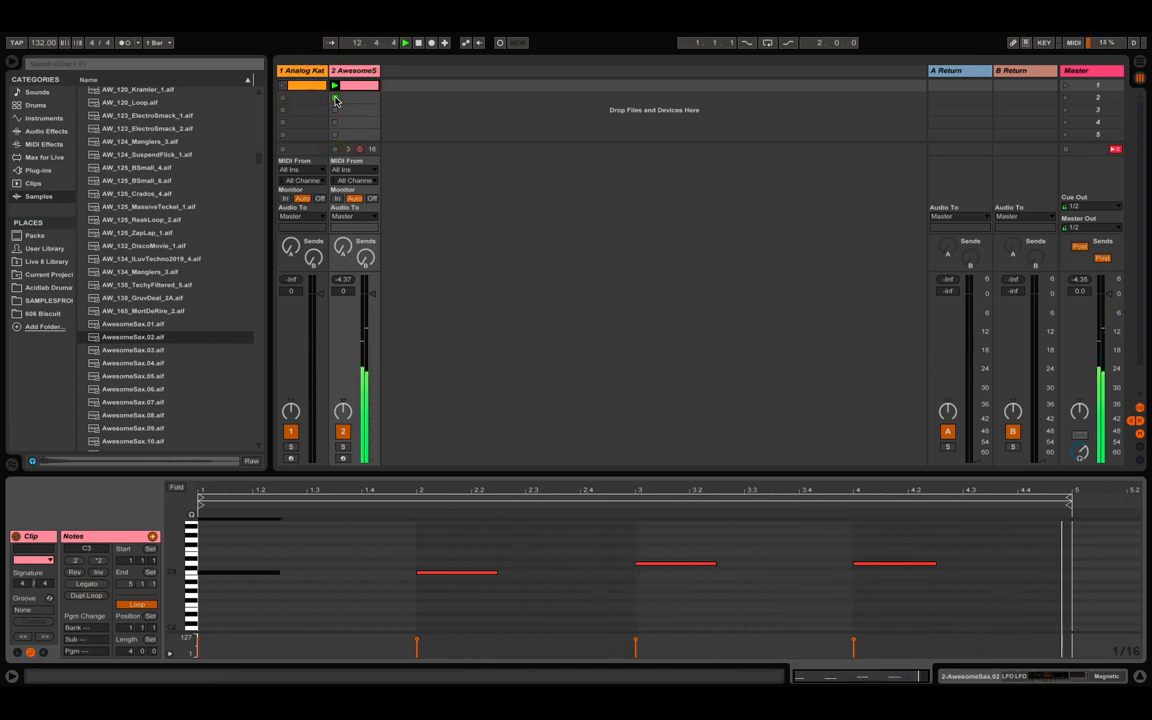